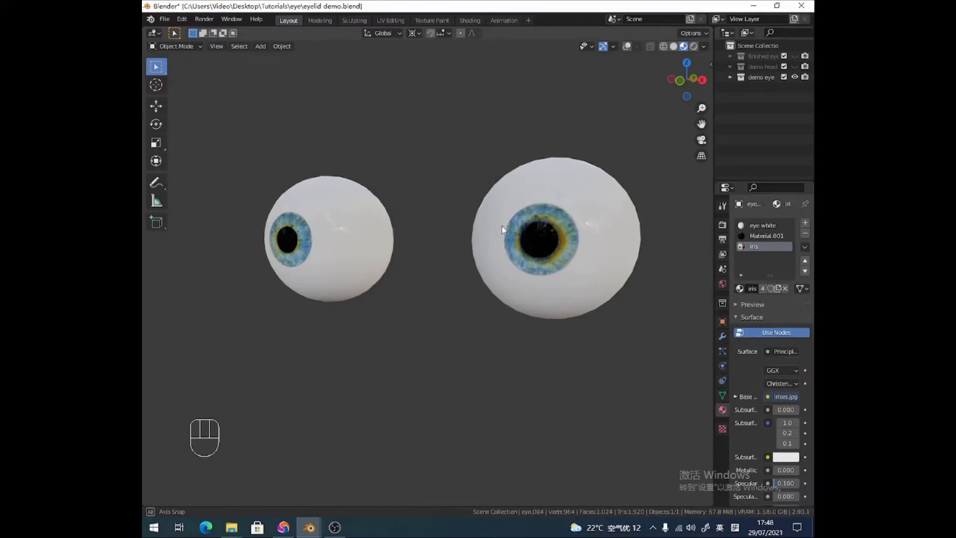
# Hide the demo eye collection and add a UV sphere to the scene.
pyautogui.moveTo(503, 226)
pyautogui.mouseDown(button='middle')
pyautogui.moveTo(524, 233)
pyautogui.moveTo(507, 228)
pyautogui.mouseUp(button='middle')
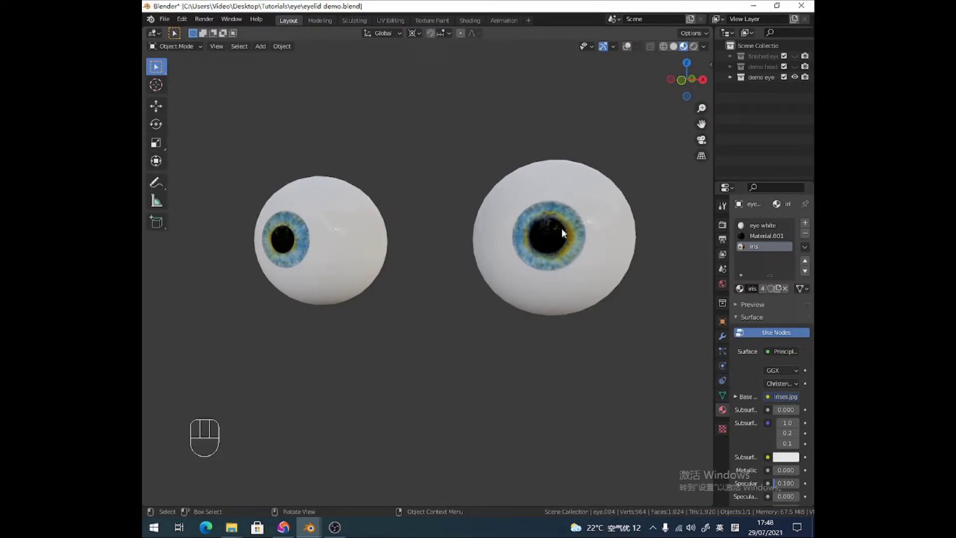
pyautogui.moveTo(540, 229); pyautogui.dragTo(557, 217, button='middle')
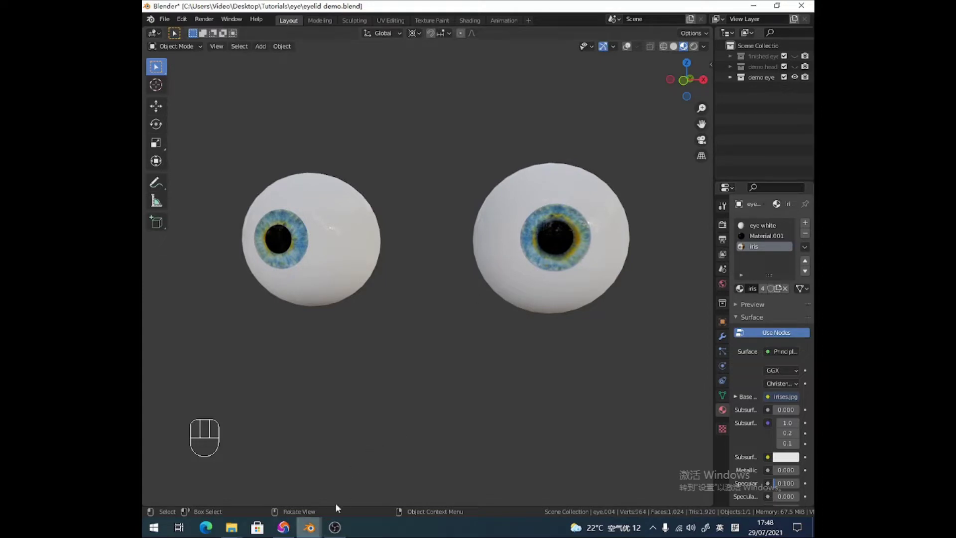
pyautogui.click(794, 76)
pyautogui.hotkey('shift', 'a')
pyautogui.moveTo(470, 248)
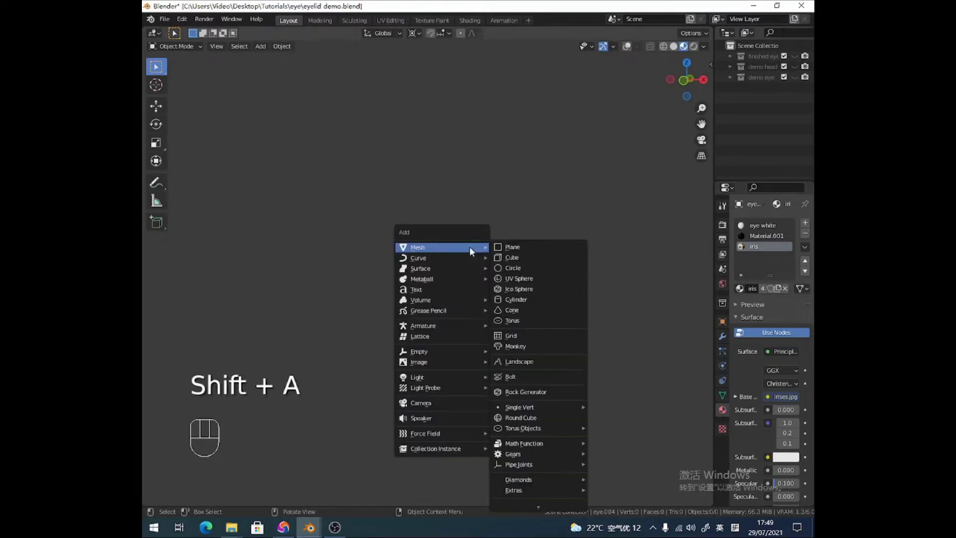
pyautogui.click(521, 278)
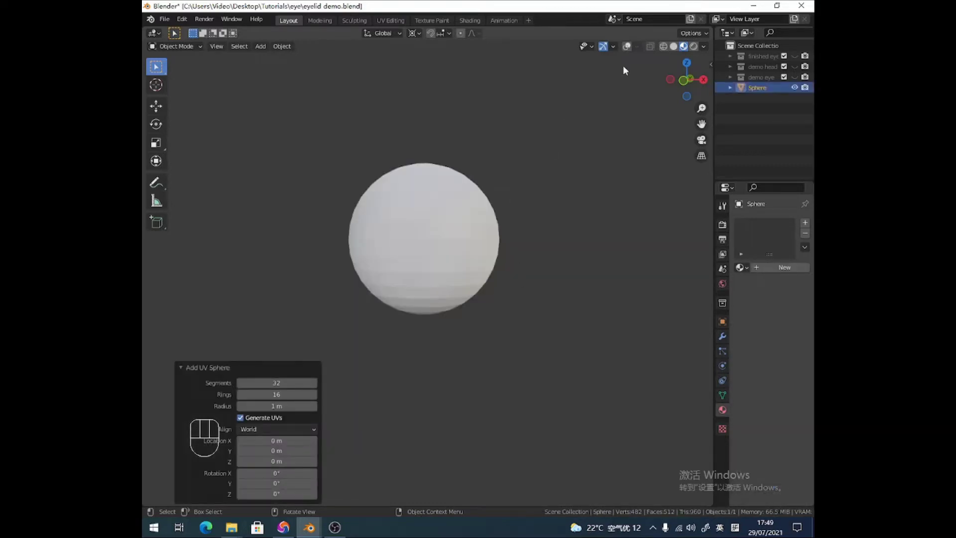
# Shade the new sphere smooth and view it in solid shading with overlays on.
pyautogui.click(625, 46)
pyautogui.moveTo(435, 207); pyautogui.dragTo(430, 230, button='middle')
pyautogui.rightClick(433, 219)
pyautogui.click(410, 218)
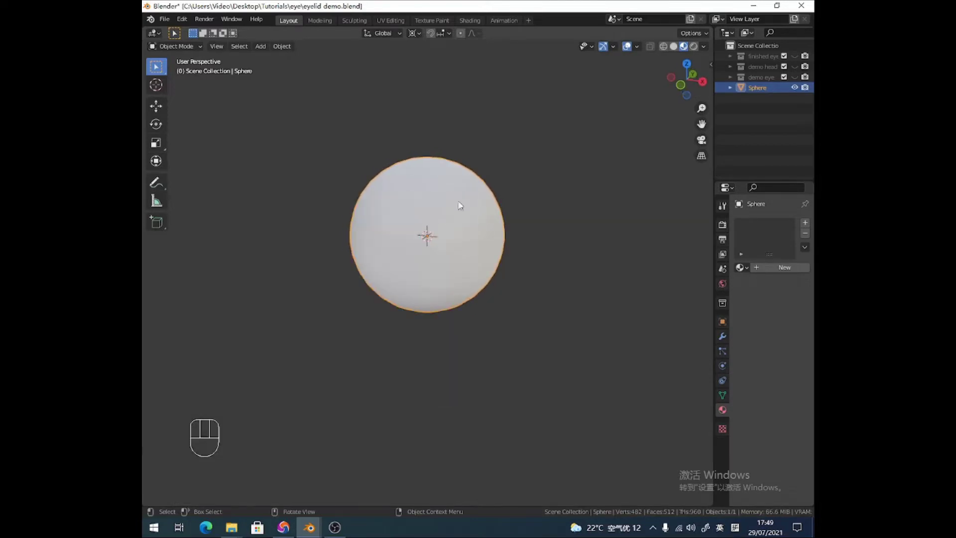
pyautogui.click(673, 47)
pyautogui.moveTo(486, 152)
pyautogui.mouseDown(button='middle')
pyautogui.moveTo(452, 186)
pyautogui.moveTo(542, 106)
pyautogui.mouseUp(button='middle')
# In Edit Mode, rotate the sphere's mesh 90° about X so a pole faces front.
pyautogui.click(178, 46)
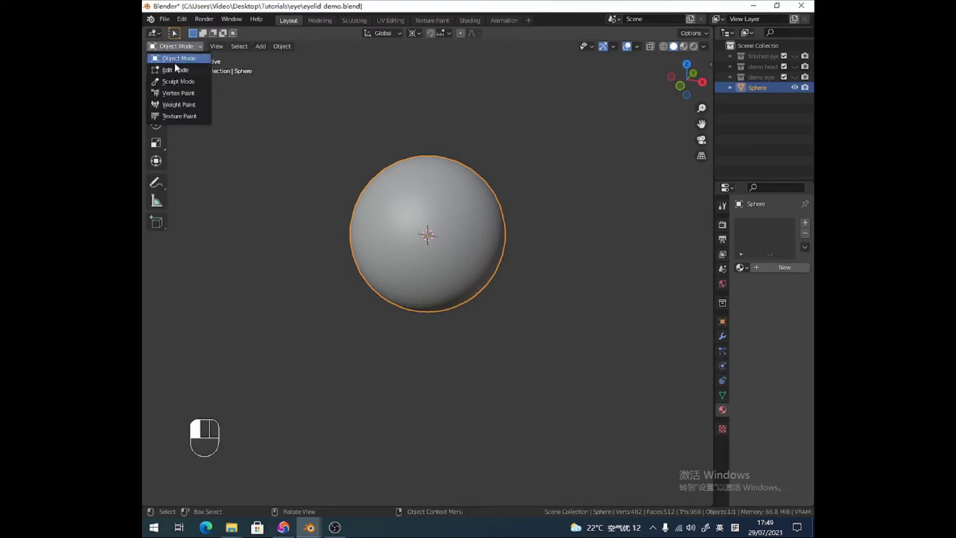
pyautogui.click(174, 65)
pyautogui.moveTo(359, 164); pyautogui.dragTo(418, 192, button='middle')
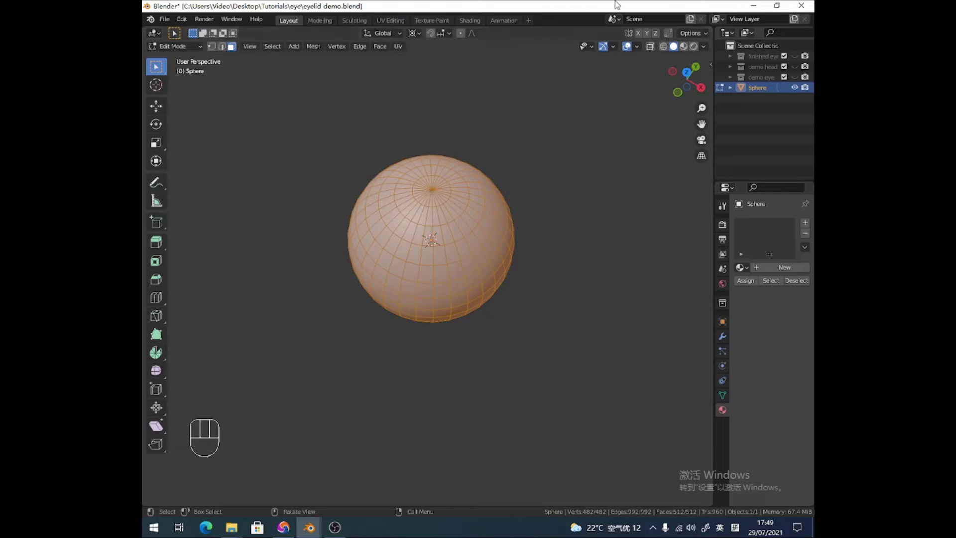
pyautogui.write('r')
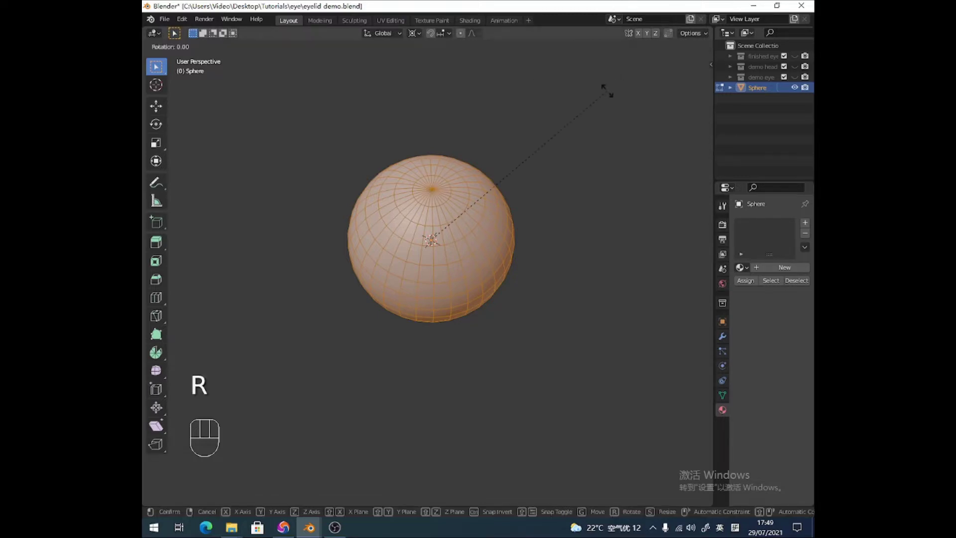
pyautogui.write('x90')
pyautogui.click(603, 90)
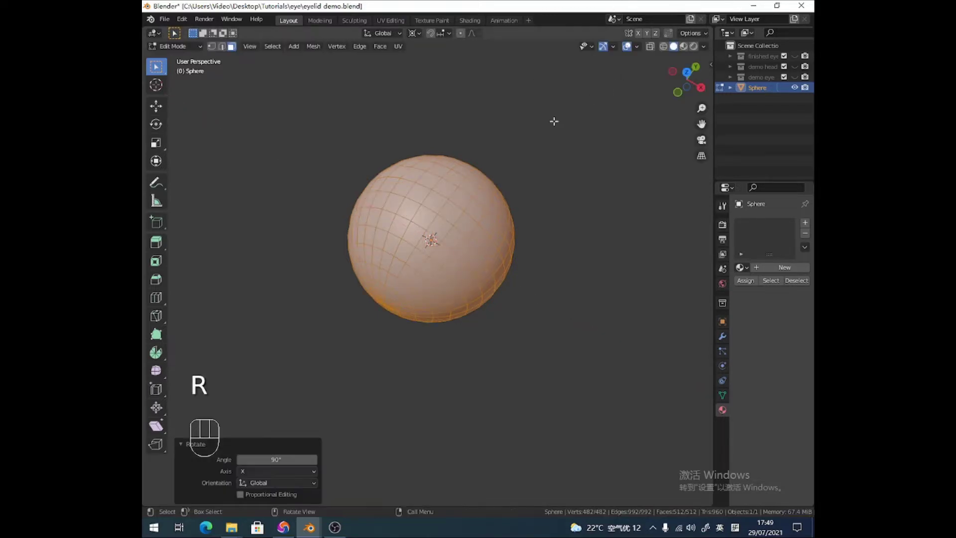
pyautogui.moveTo(479, 237); pyautogui.dragTo(570, 181, button='middle')
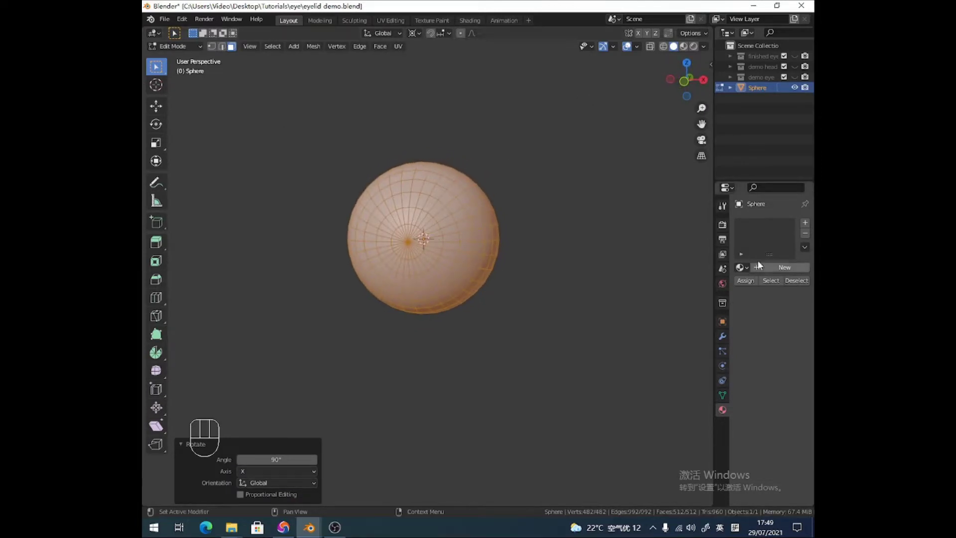
# In material preview, add a new material to the sphere named 'white'.
pyautogui.click(683, 46)
pyautogui.click(805, 222)
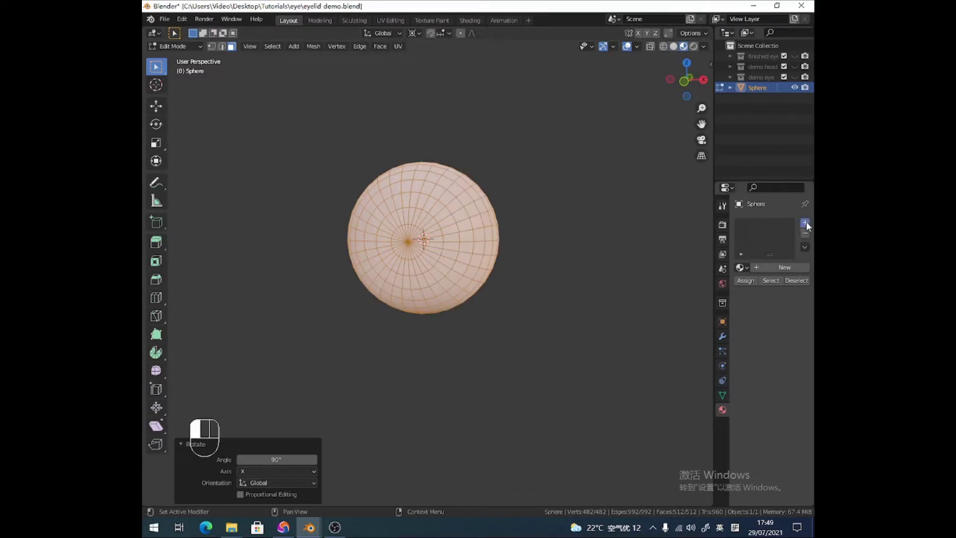
pyautogui.click(769, 268)
pyautogui.doubleClick(754, 225)
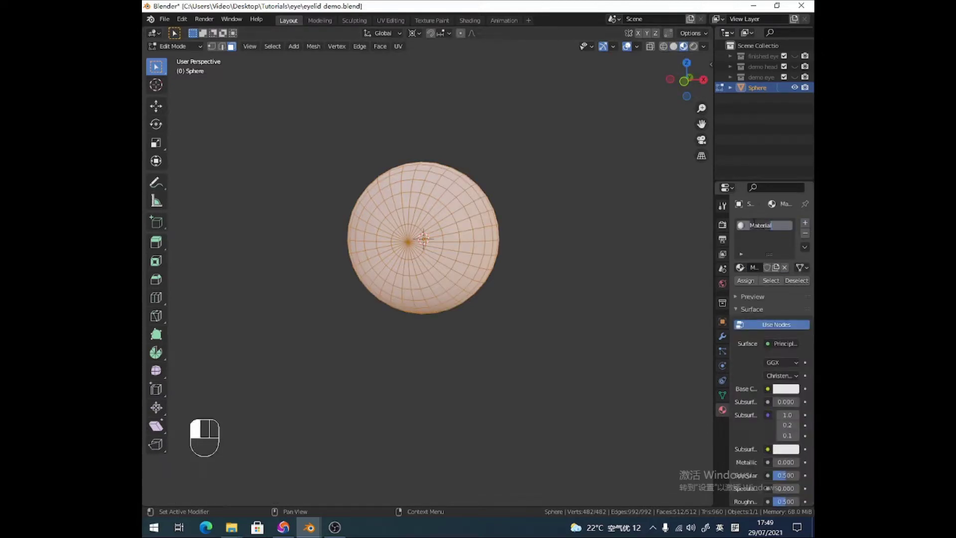
pyautogui.write('white')
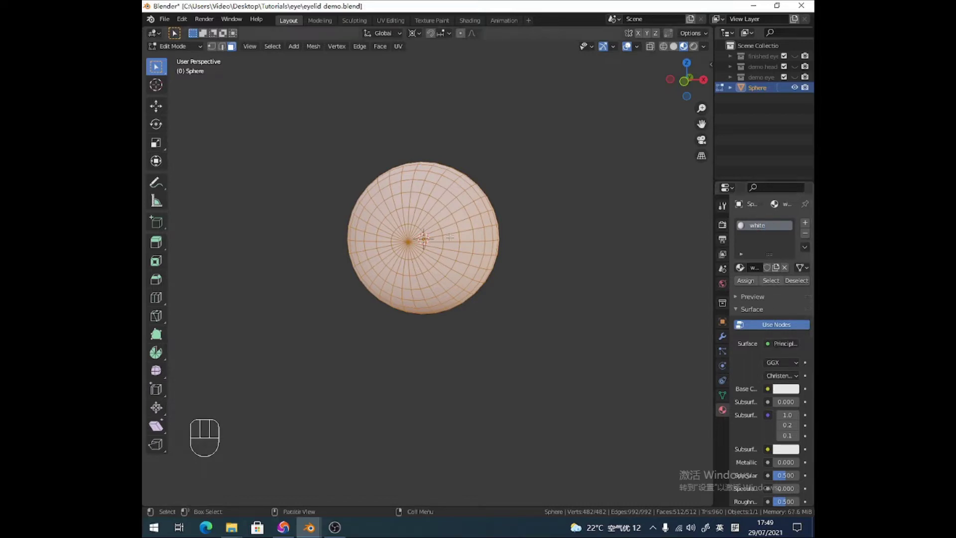
# Set the white material's Specular to 0.1 and Roughness to 0.
pyautogui.scroll(-2, 735, 420)
pyautogui.click(781, 432)
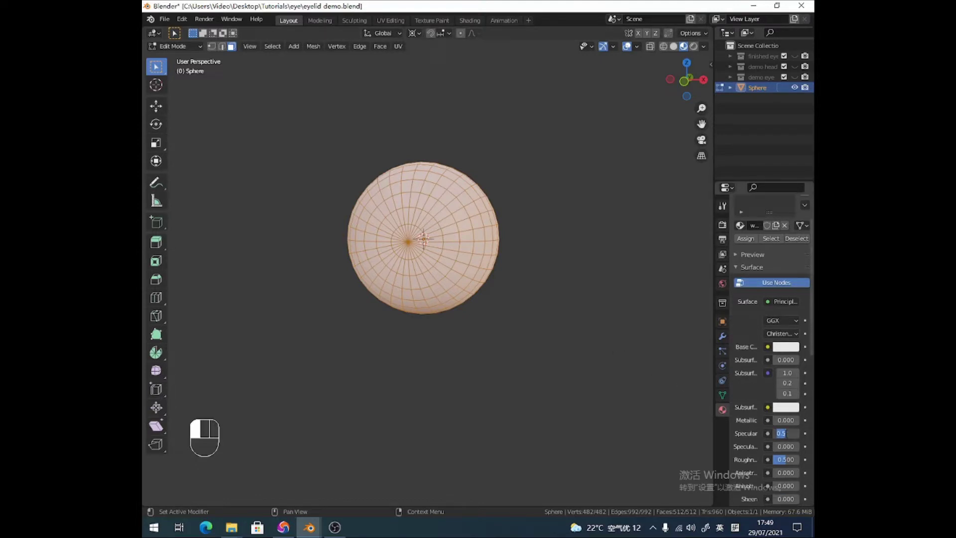
pyautogui.press('BackSpace')
pyautogui.moveTo(786, 459); pyautogui.dragTo(767, 459)
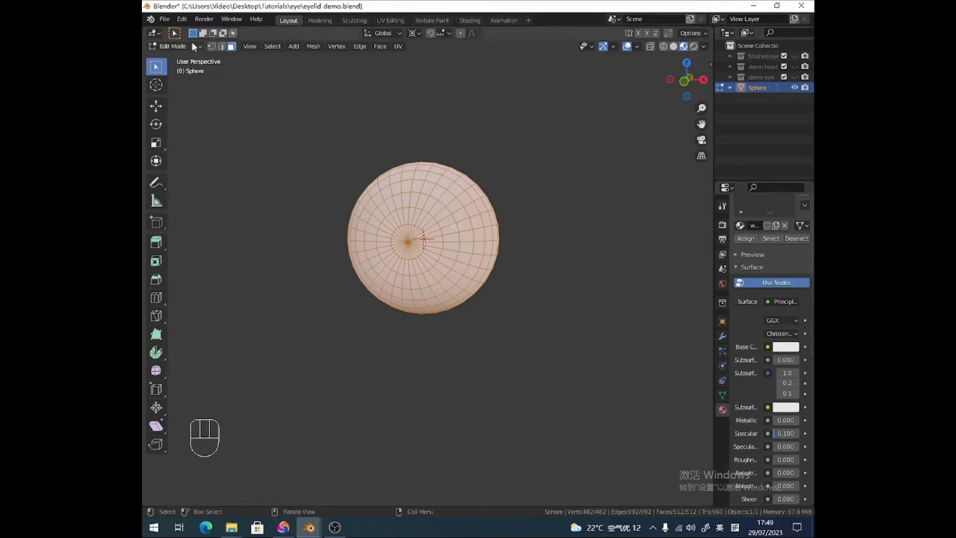
# Return to Object Mode and orbit around the smooth white sphere.
pyautogui.click(190, 43)
pyautogui.click(169, 57)
pyautogui.moveTo(295, 184)
pyautogui.mouseDown(button='middle')
pyautogui.moveTo(398, 187)
pyautogui.moveTo(350, 209)
pyautogui.moveTo(438, 209)
pyautogui.moveTo(452, 177)
pyautogui.mouseUp(button='middle')
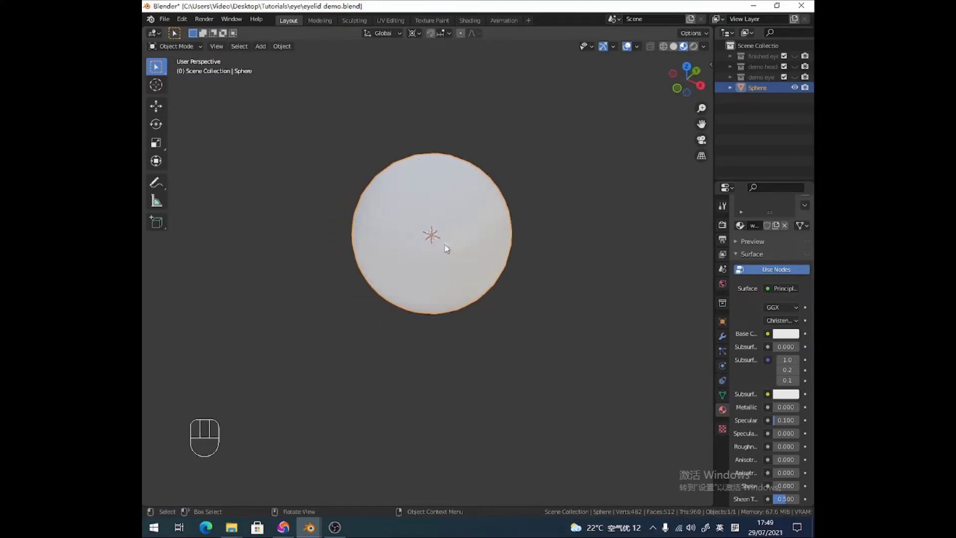
pyautogui.moveTo(446, 244); pyautogui.dragTo(433, 235, button='middle')
pyautogui.moveTo(446, 181); pyautogui.dragTo(437, 246, button='middle')
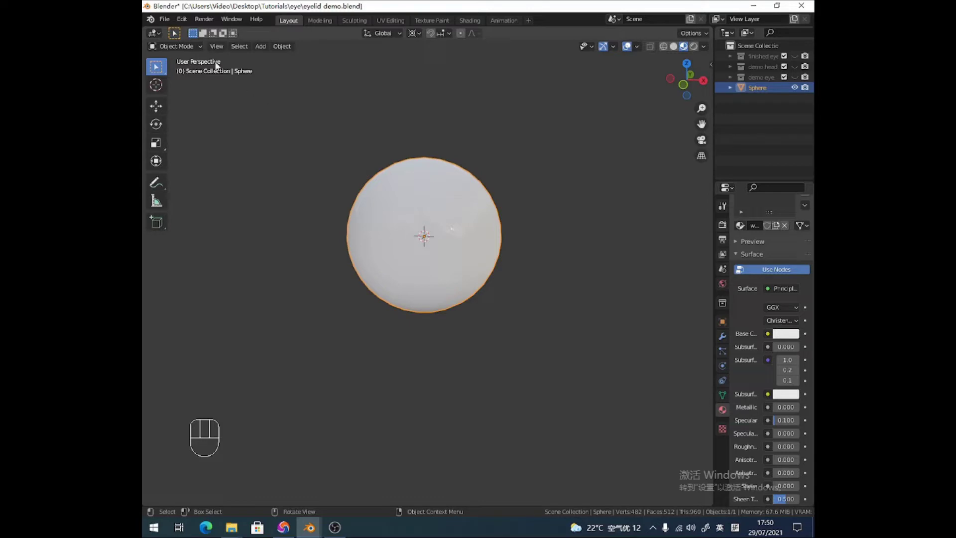
# In Edit Mode, view the sphere from the front and select the faces around the front pole.
pyautogui.click(177, 46)
pyautogui.click(185, 67)
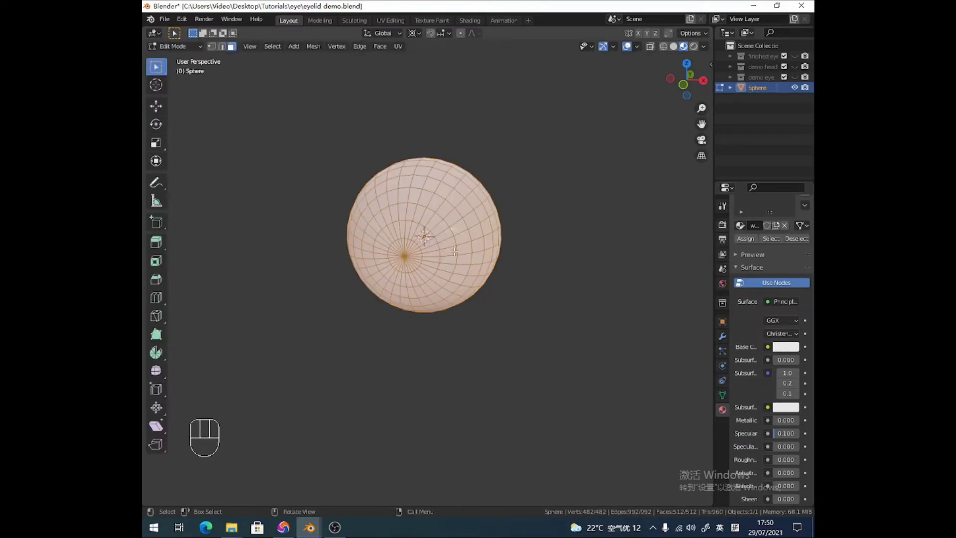
pyautogui.press('KP_1')
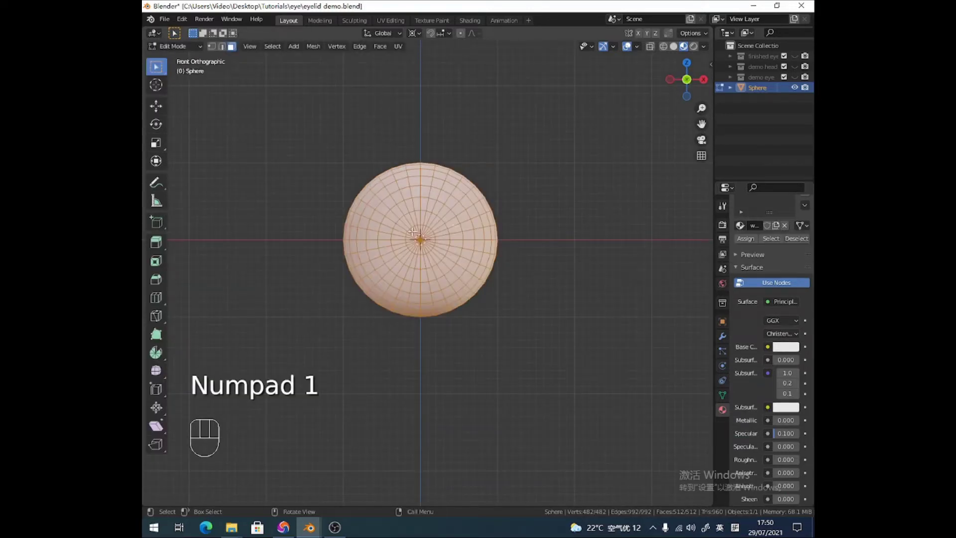
pyautogui.keyDown('alt'); pyautogui.click(427, 245); pyautogui.keyUp('alt')
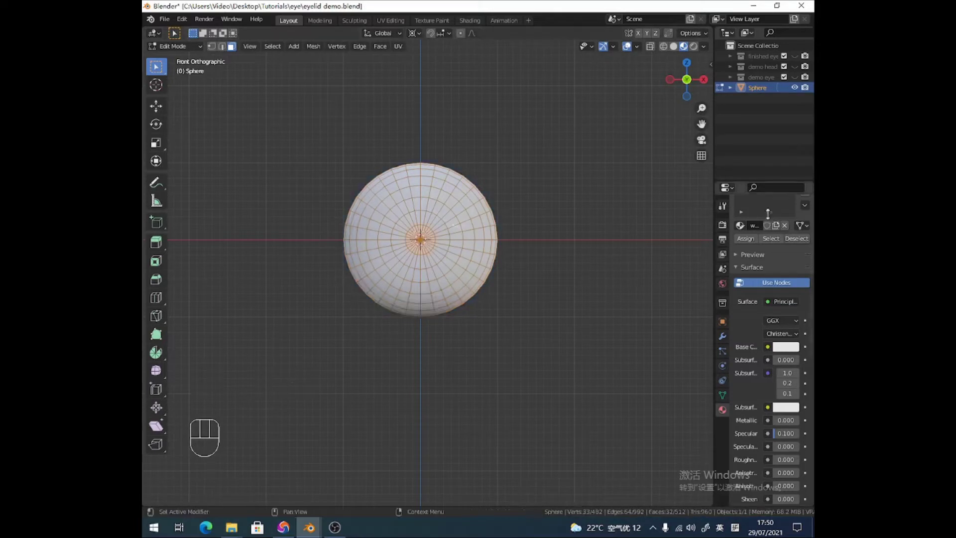
pyautogui.scroll(2, 765, 215)
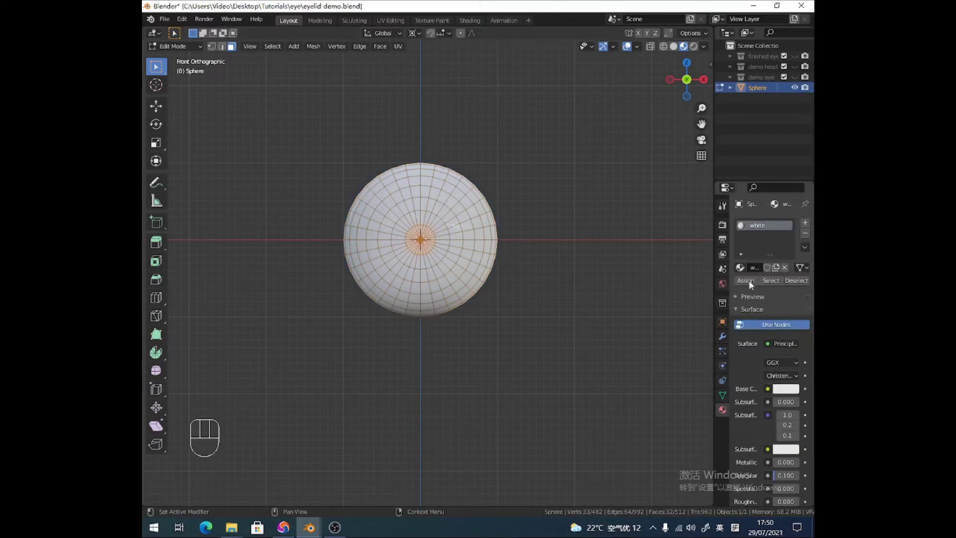
# Add a second material slot with a new material pasted from the white material's settings.
pyautogui.click(805, 222)
pyautogui.click(769, 226)
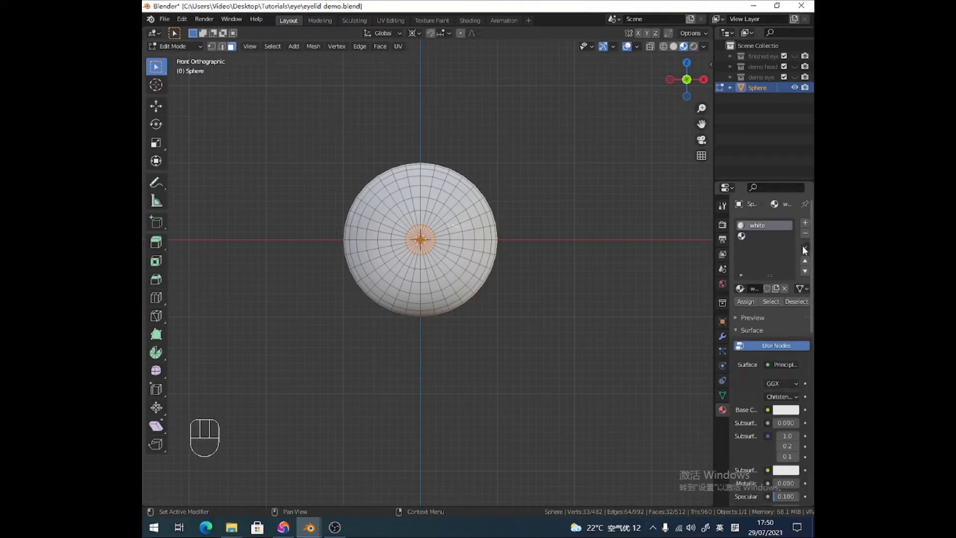
pyautogui.click(804, 246)
pyautogui.click(760, 257)
pyautogui.click(751, 235)
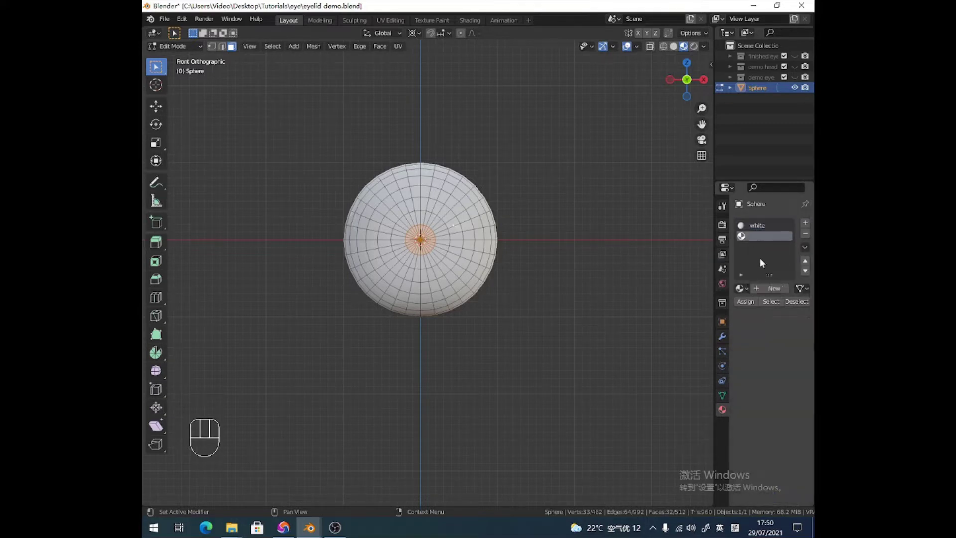
pyautogui.click(766, 287)
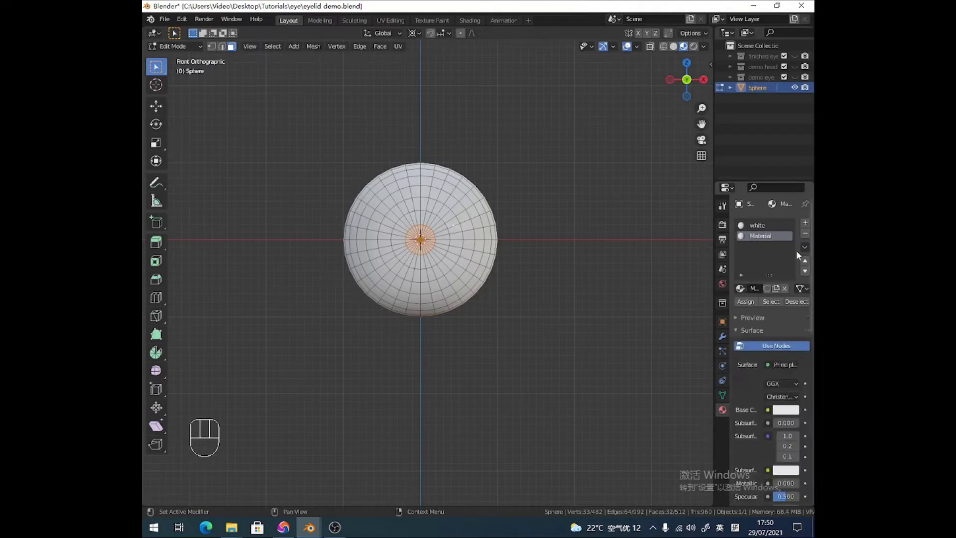
pyautogui.click(804, 247)
pyautogui.click(757, 280)
# Rename it 'black', set its base colour to black and assign it to the pole faces.
pyautogui.write('black')
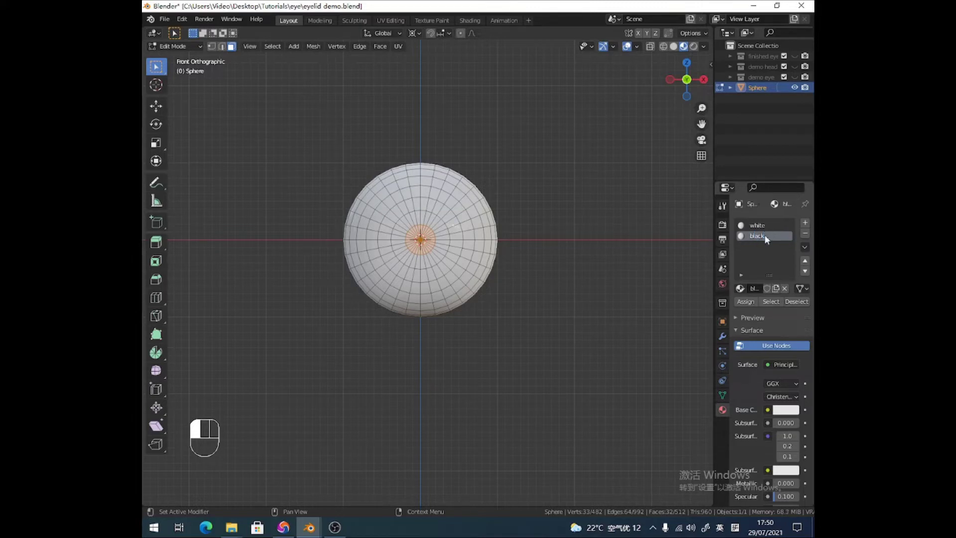
pyautogui.click(785, 409)
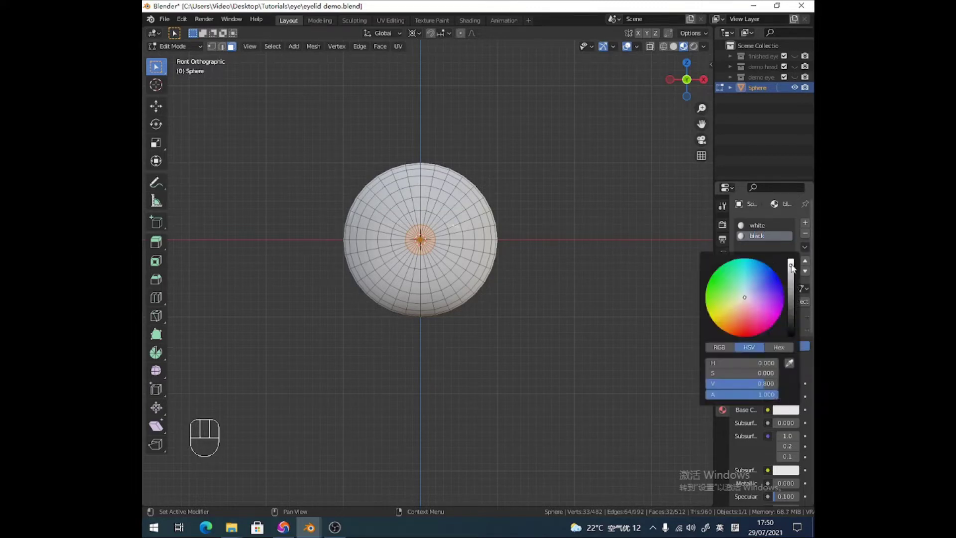
pyautogui.moveTo(791, 269); pyautogui.dragTo(791, 335)
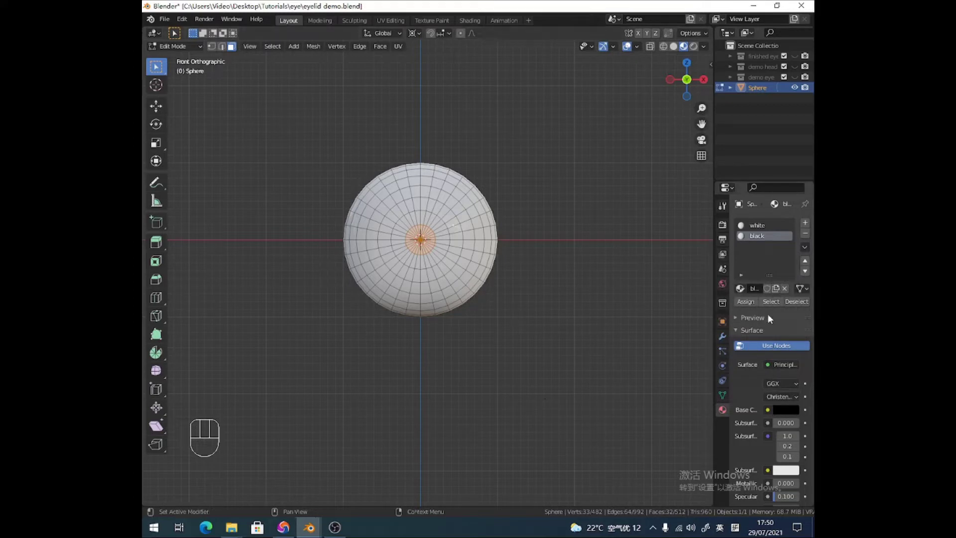
pyautogui.click(744, 304)
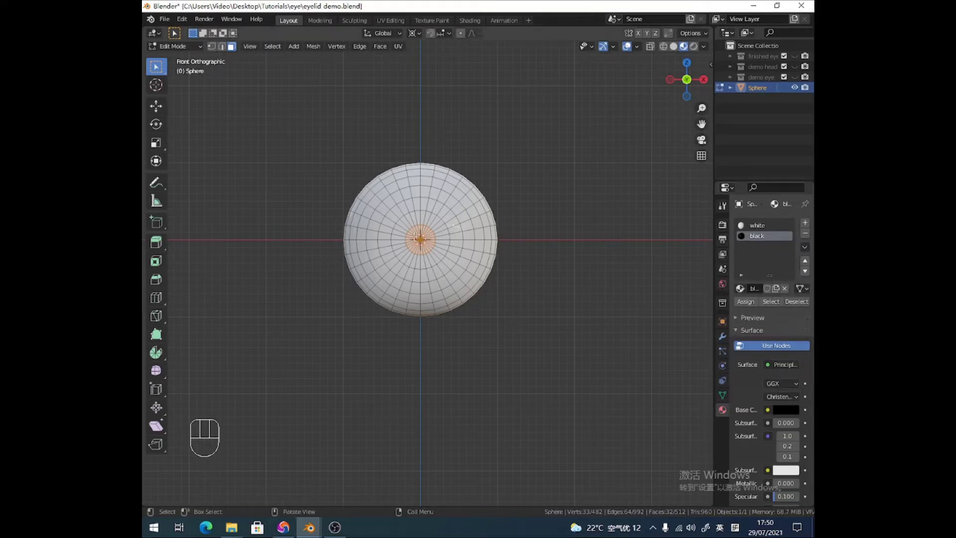
pyautogui.click(741, 302)
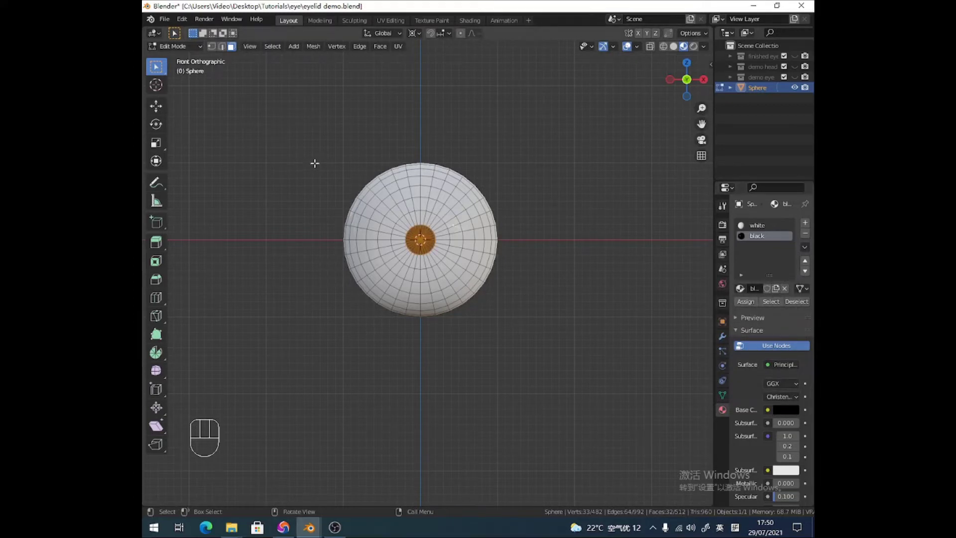
# Check the black pupil, then select the ring of faces around it in face select mode.
pyautogui.press('Tab')
pyautogui.moveTo(411, 211); pyautogui.dragTo(436, 214, button='middle')
pyautogui.press('Tab')
pyautogui.press('3')
pyautogui.keyDown('alt'); pyautogui.click(418, 216); pyautogui.keyUp('alt')
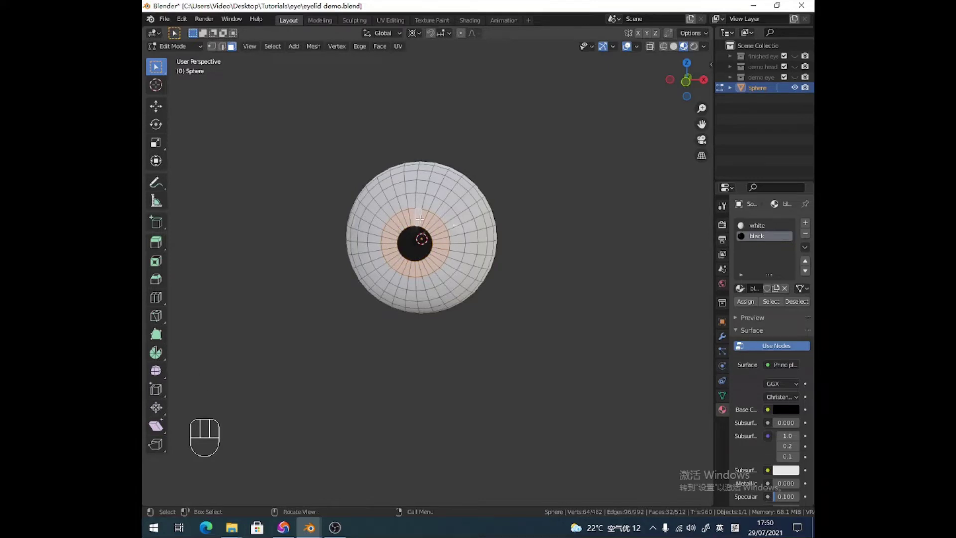
pyautogui.scroll(3, 417, 213)
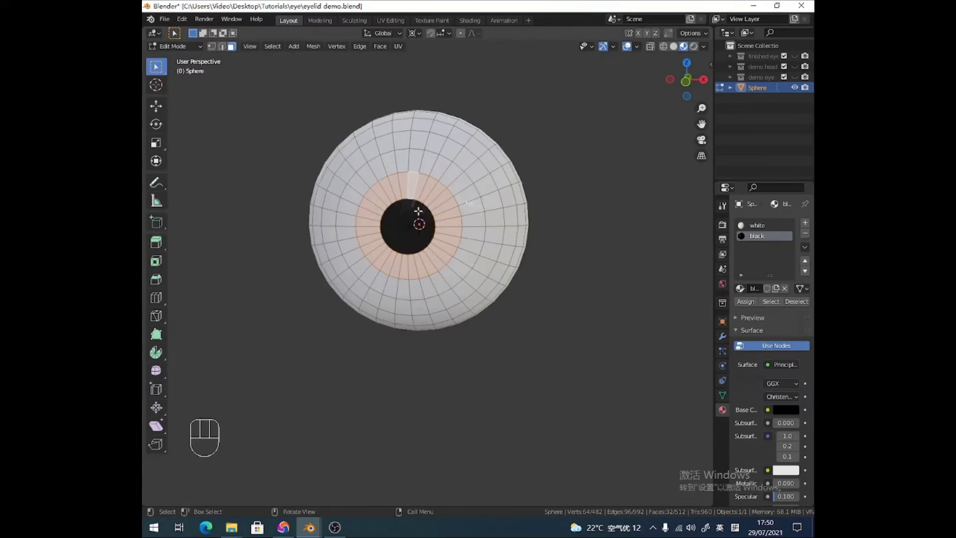
pyautogui.scroll(2, 418, 172)
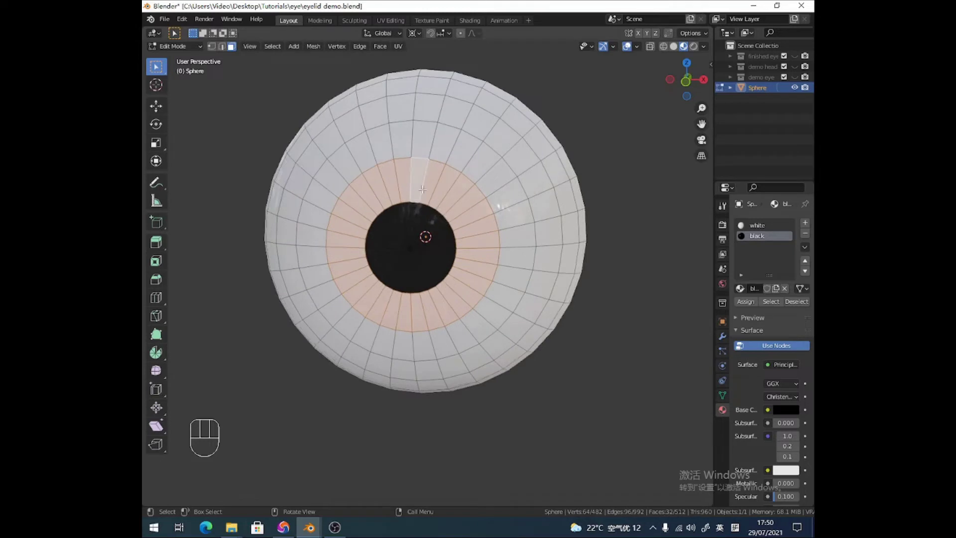
pyautogui.keyDown('alt'); pyautogui.click(419, 158); pyautogui.keyUp('alt')
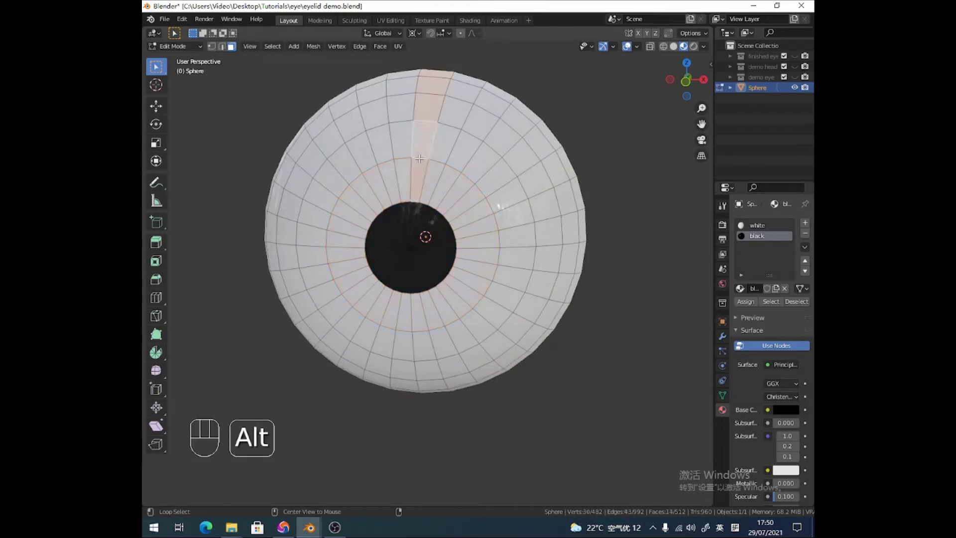
pyautogui.keyDown('alt'); pyautogui.click(431, 187); pyautogui.keyUp('alt')
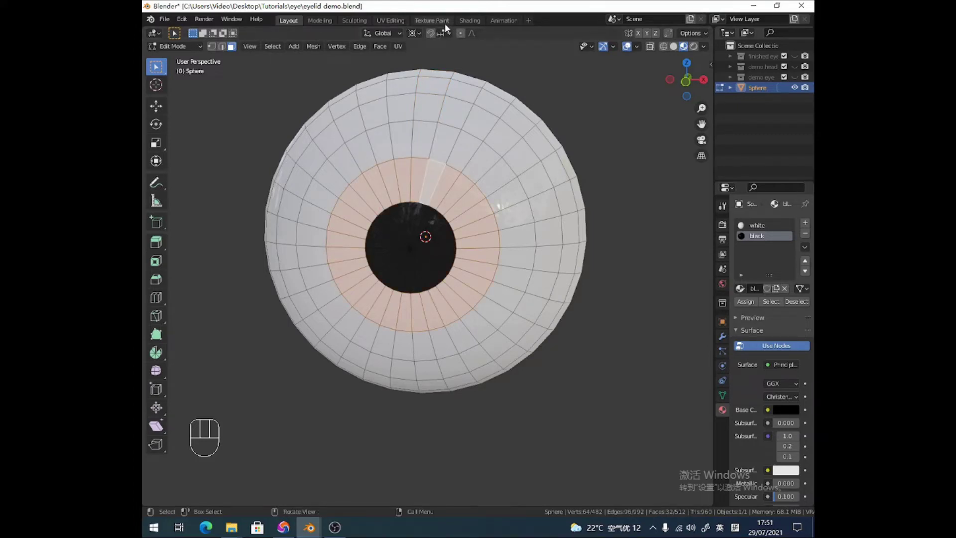
# In the Shading workspace, add an Image Texture node left of the black material's Principled BSDF.
pyautogui.click(470, 20)
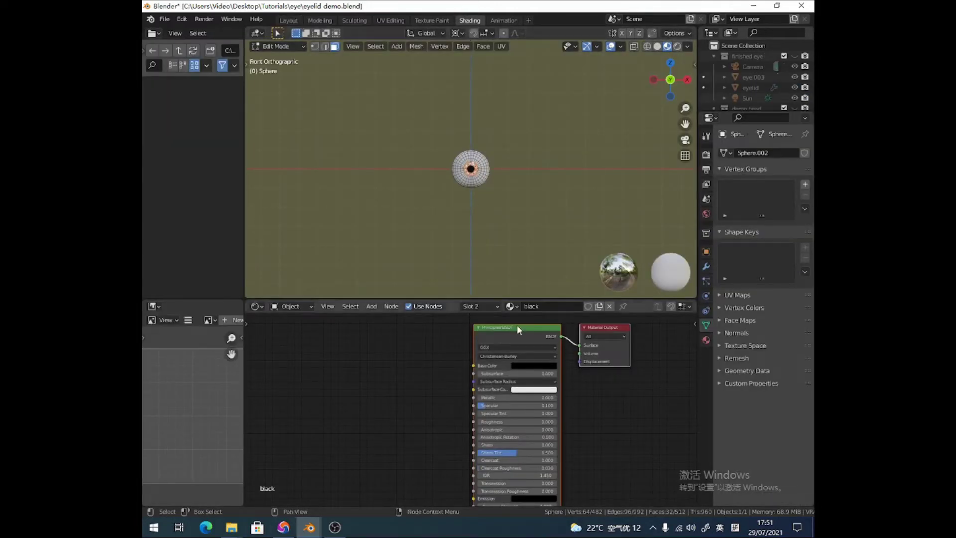
pyautogui.click(371, 305)
pyautogui.moveTo(419, 367)
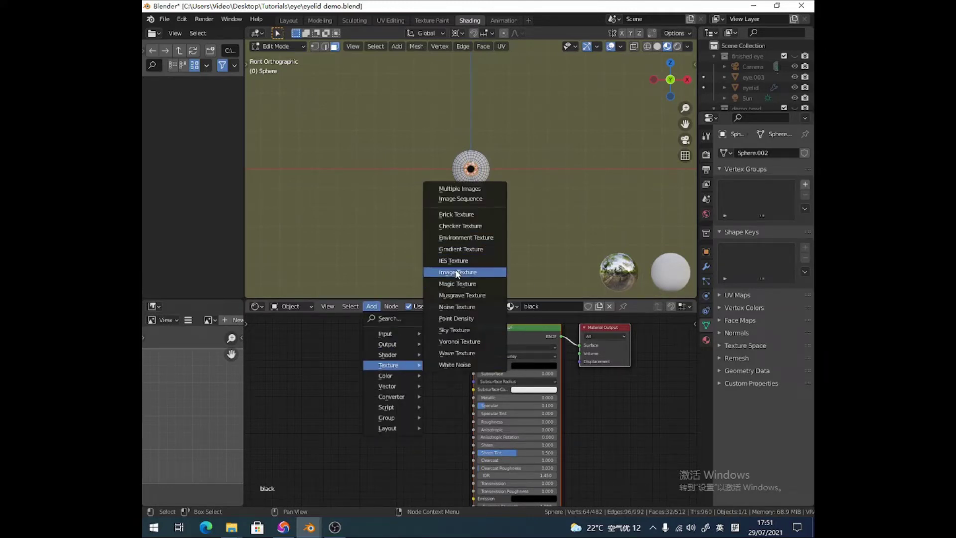
pyautogui.click(456, 272)
pyautogui.click(395, 352)
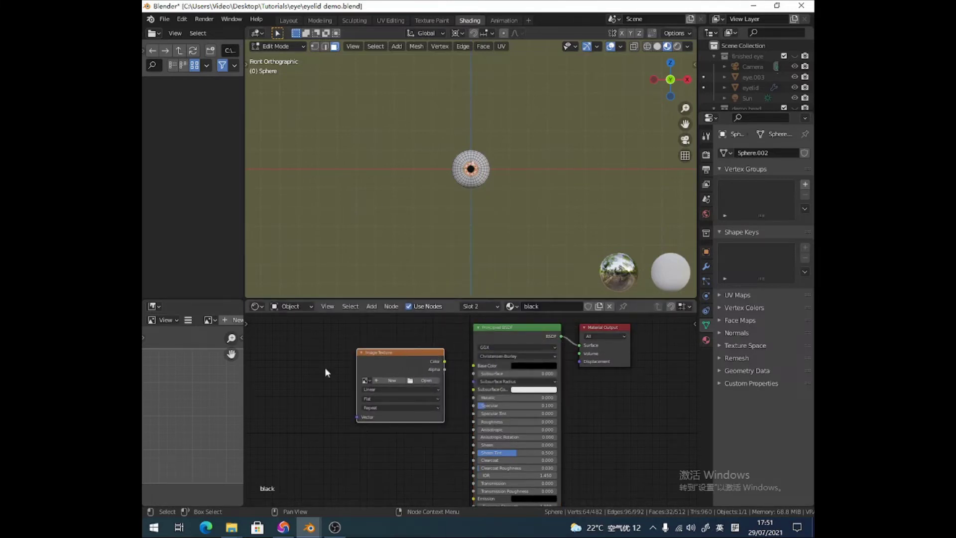
pyautogui.scroll(3, 462, 206)
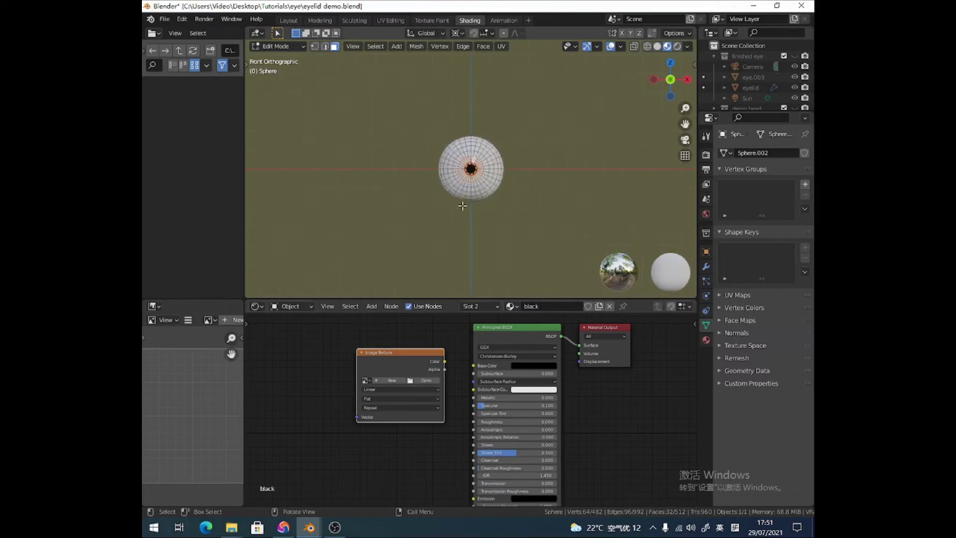
pyautogui.scroll(5, 462, 205)
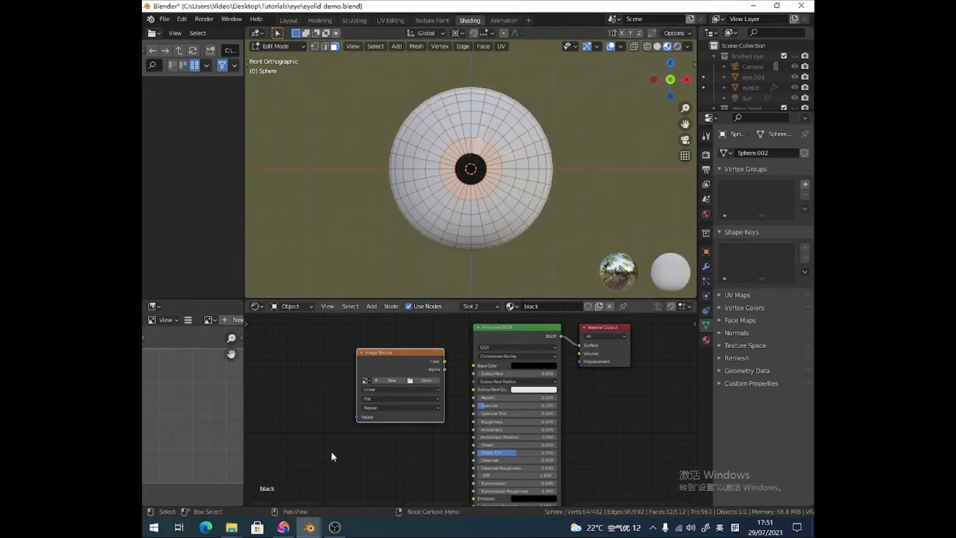
# Browse the Google Images results for eye iris PNG pictures in Chrome.
pyautogui.click(287, 530)
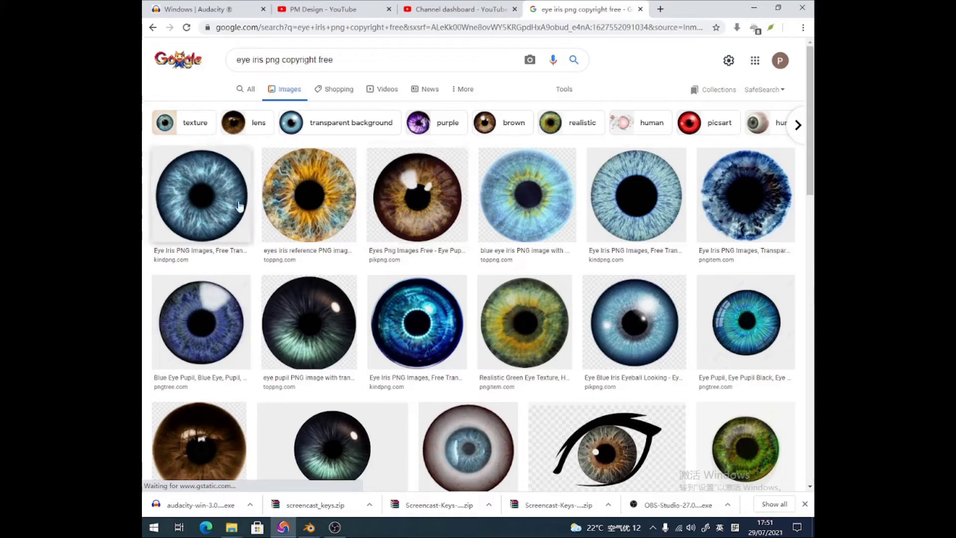
pyautogui.scroll(-3, 358, 293)
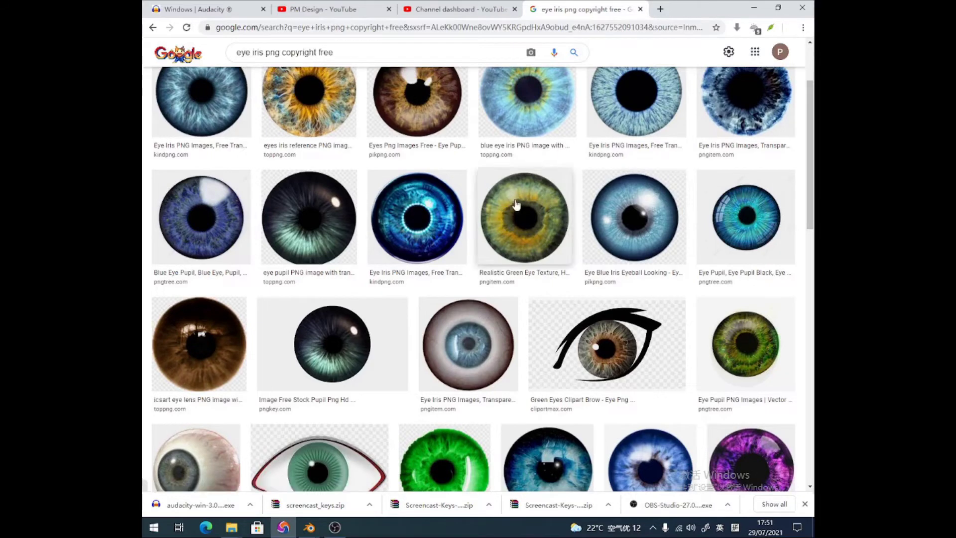
pyautogui.scroll(-2, 337, 280)
pyautogui.scroll(-2, 337, 282)
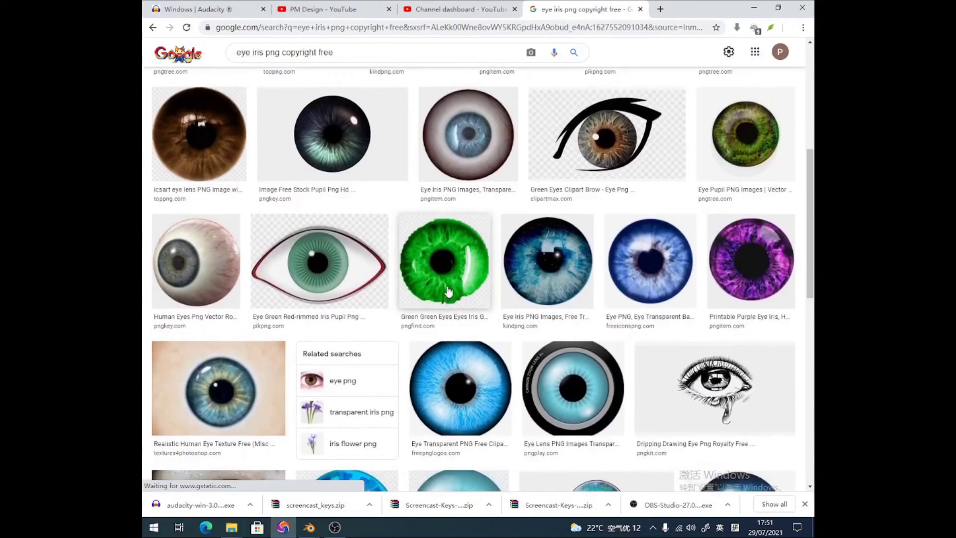
pyautogui.scroll(-4, 396, 323)
pyautogui.scroll(-2, 396, 323)
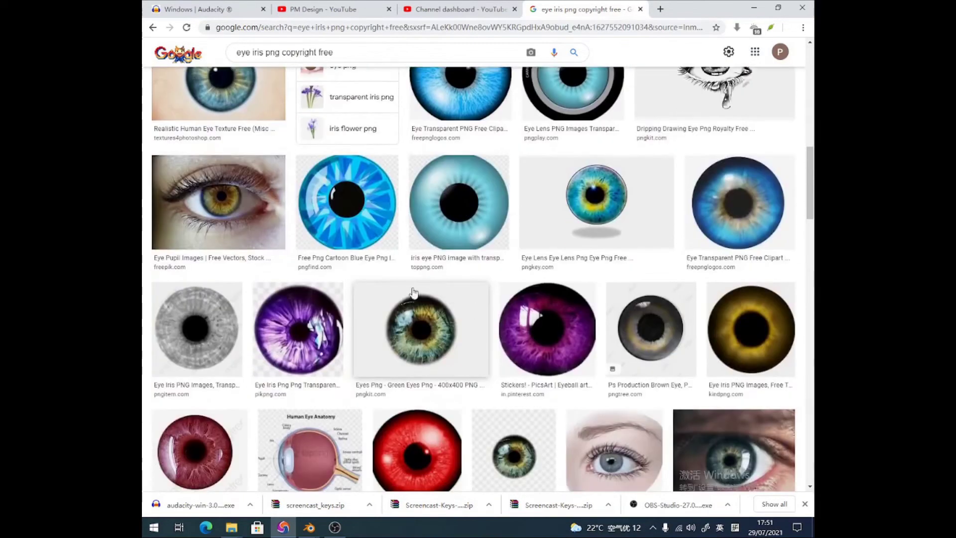
pyautogui.scroll(-1, 368, 301)
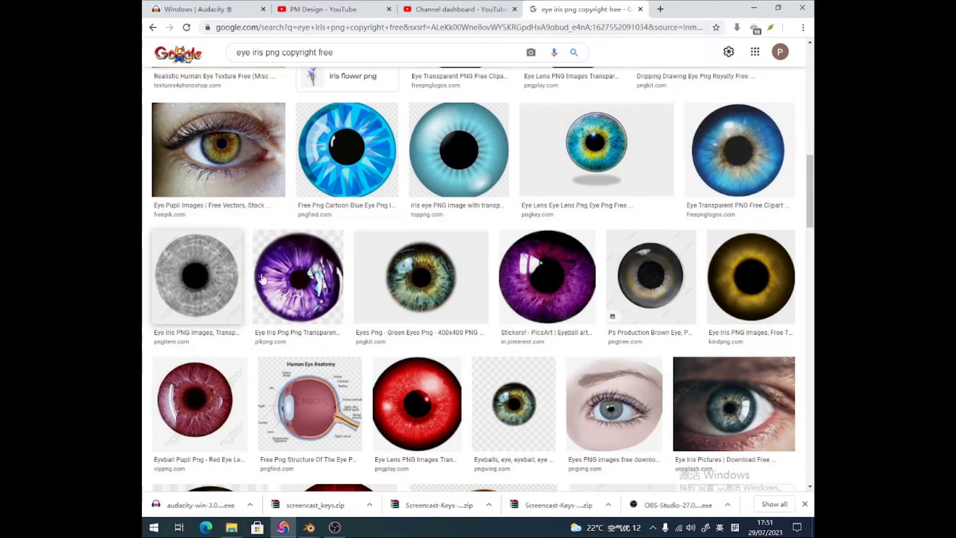
pyautogui.scroll(-1, 583, 291)
pyautogui.scroll(-3, 582, 291)
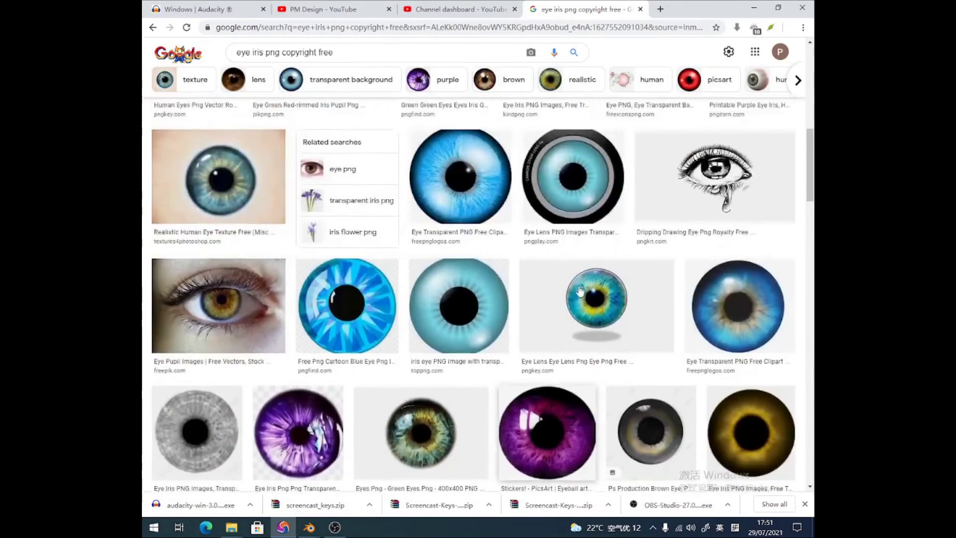
pyautogui.scroll(10, 580, 291)
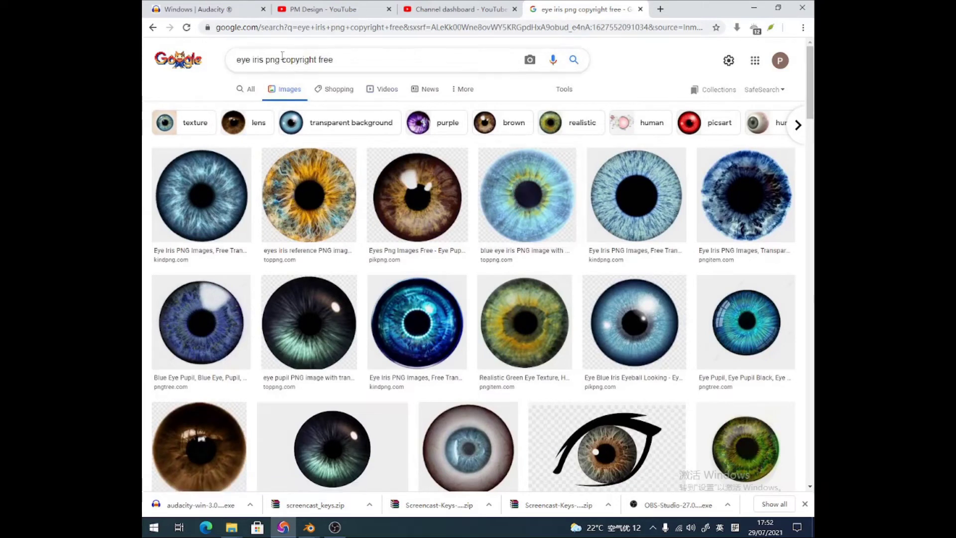
# Prepend 'green' to search for 'green eye iris png copyright free'.
pyautogui.click(256, 56)
pyautogui.write('green')
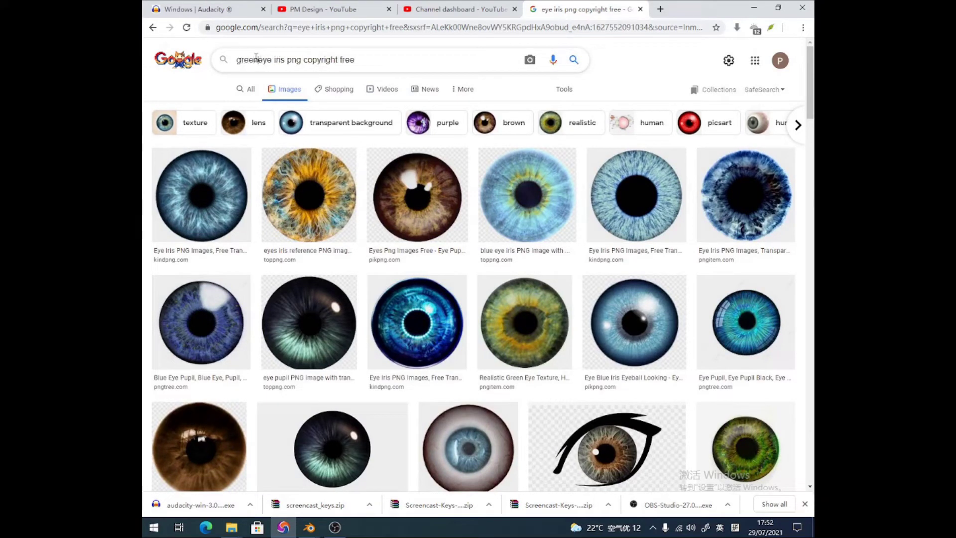
pyautogui.press('Return')
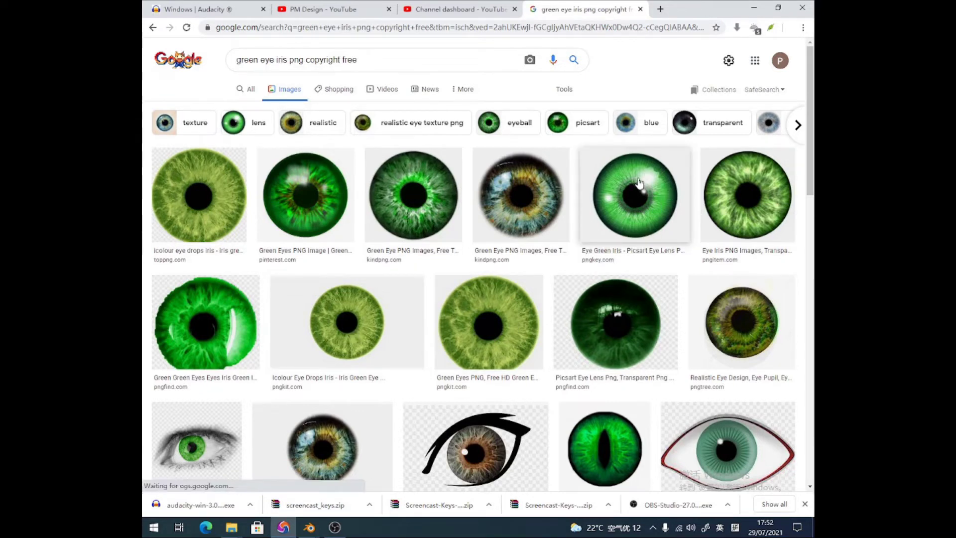
# Back in Blender, load 'blue iris.jpg' into the Image Texture node and move the node left.
pyautogui.moveTo(308, 527)
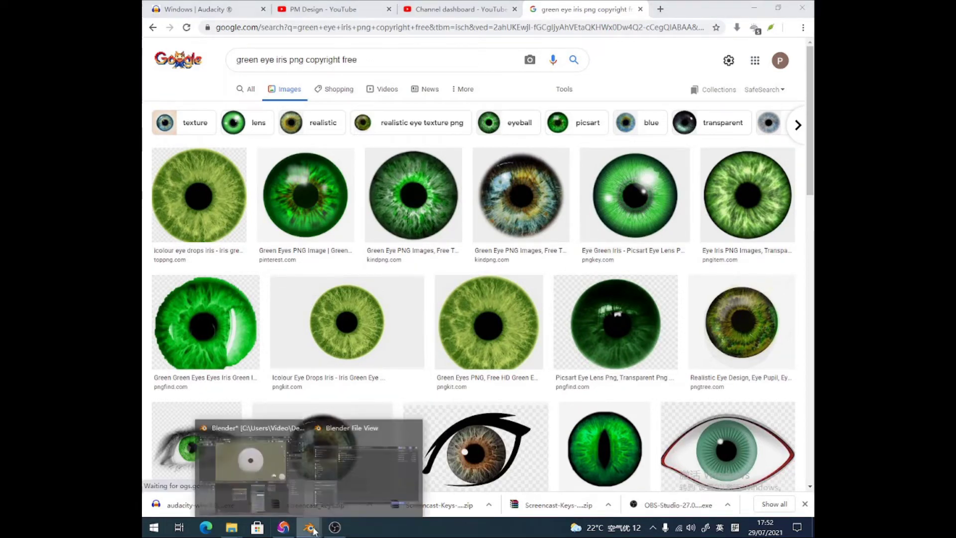
pyautogui.click(274, 472)
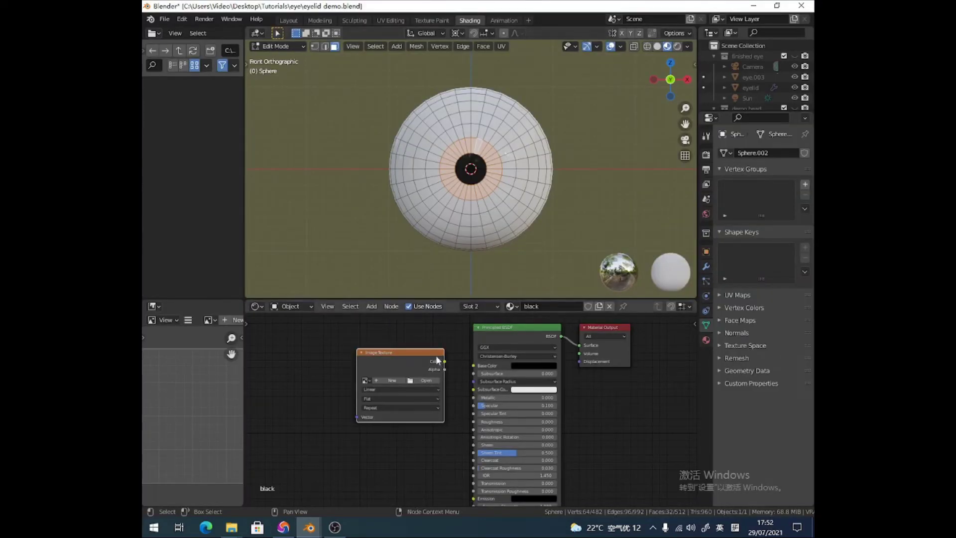
pyautogui.click(419, 382)
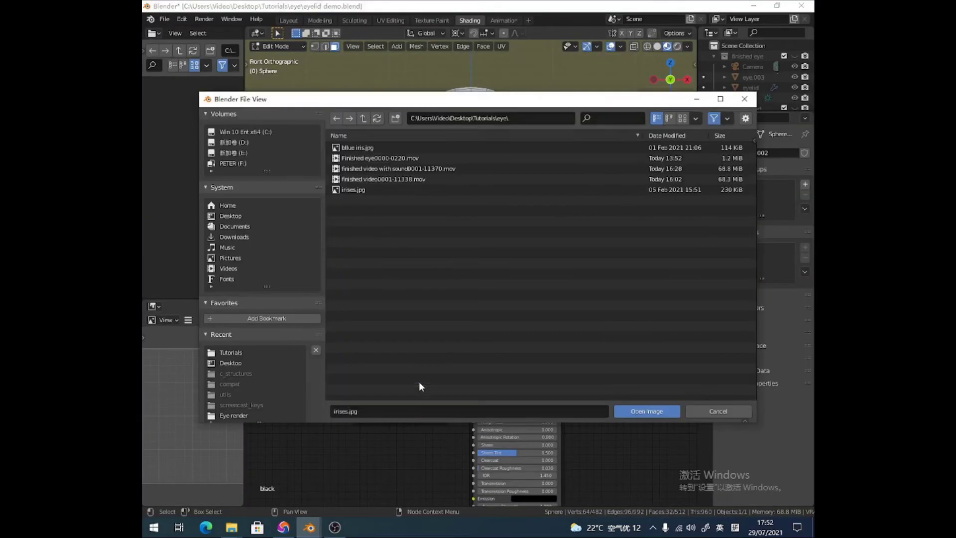
pyautogui.click(356, 148)
pyautogui.click(627, 409)
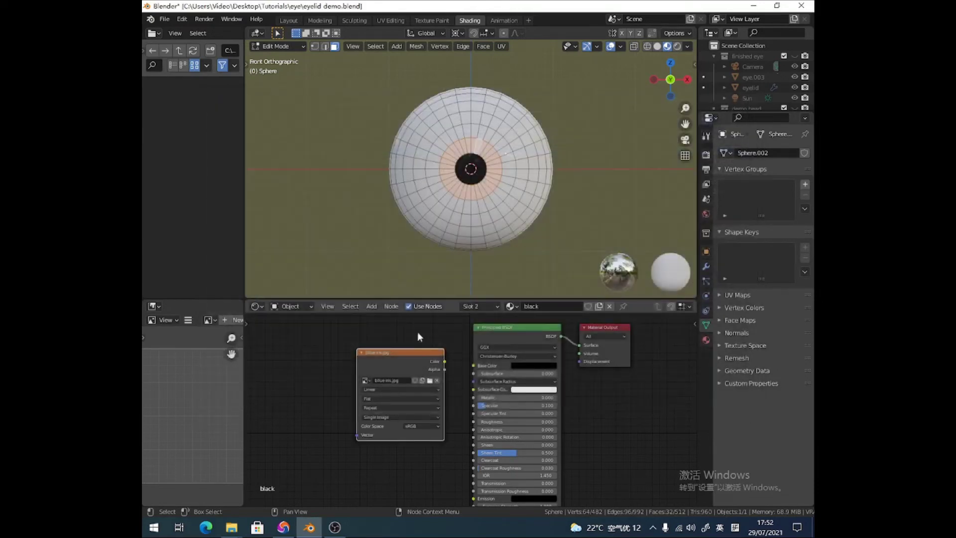
pyautogui.moveTo(425, 354); pyautogui.dragTo(472, 365)
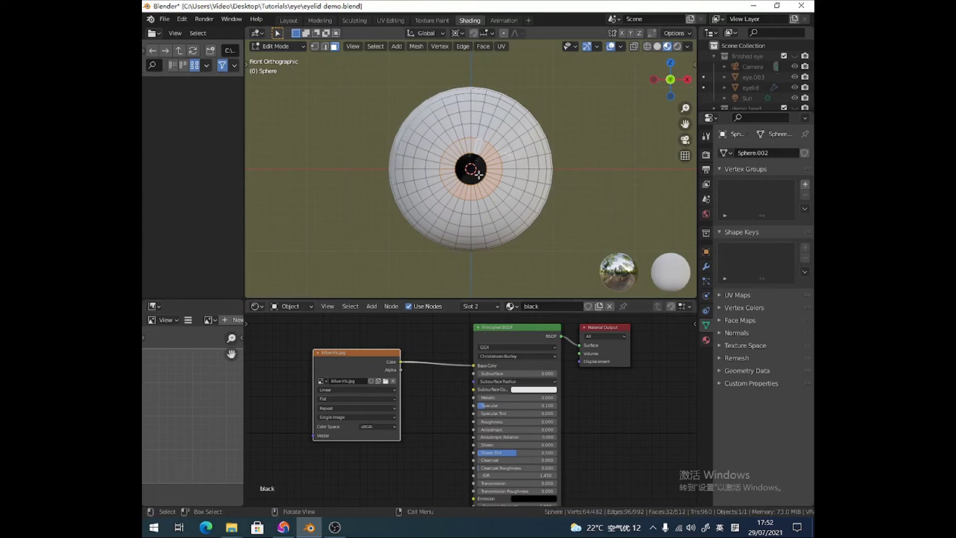
# Show the sphere's material settings and disconnect the iris image from Base Color.
pyautogui.moveTo(478, 174); pyautogui.dragTo(490, 169, button='middle')
pyautogui.click(706, 339)
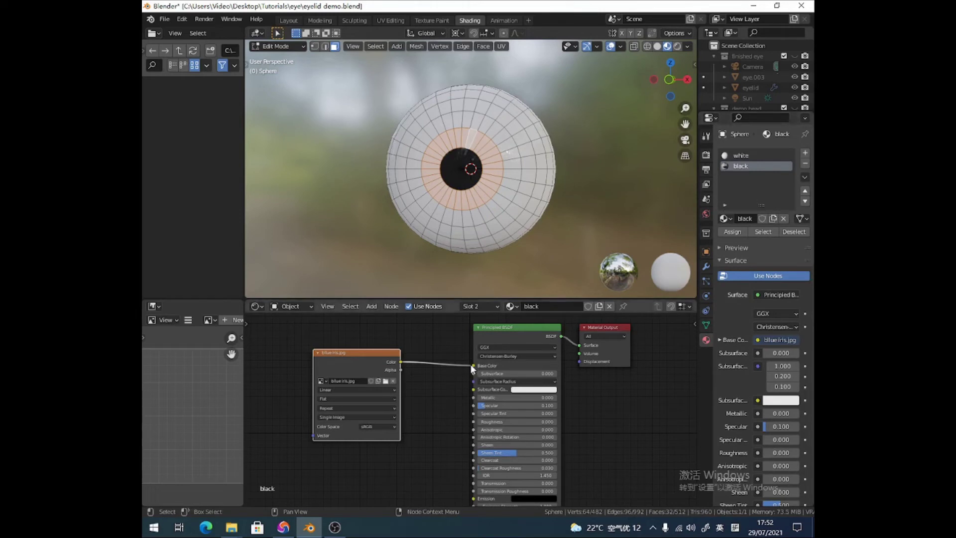
pyautogui.moveTo(471, 365); pyautogui.dragTo(441, 363)
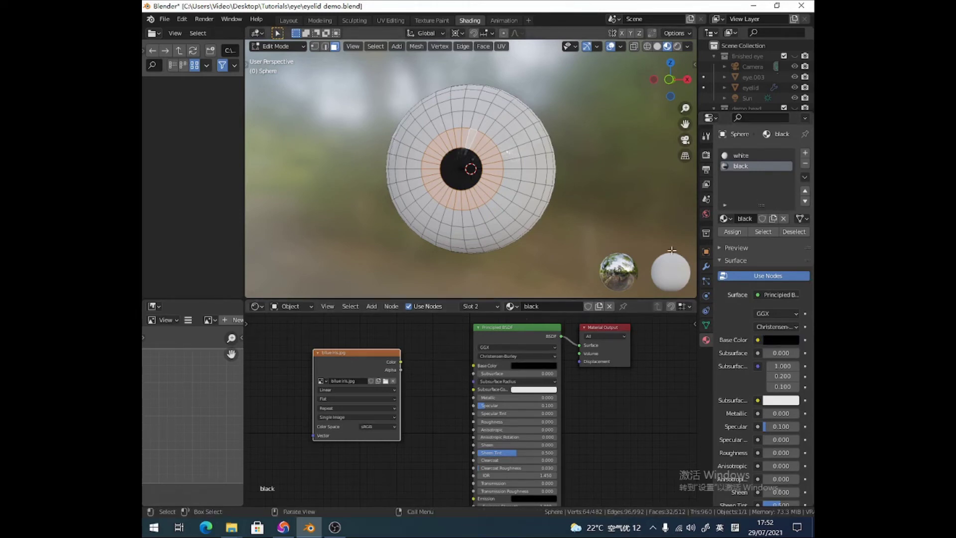
# Add a third material slot with a new material named 'iris'.
pyautogui.click(805, 153)
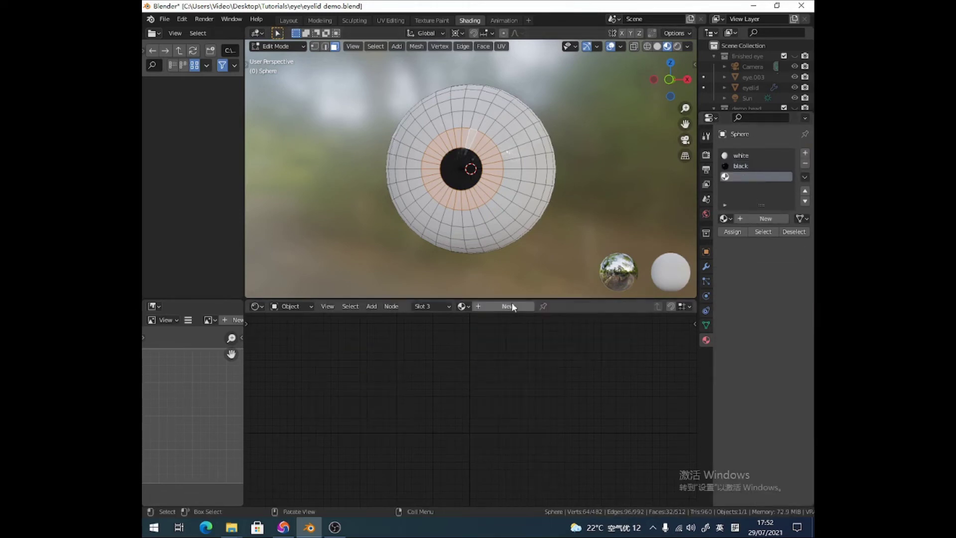
pyautogui.click(764, 218)
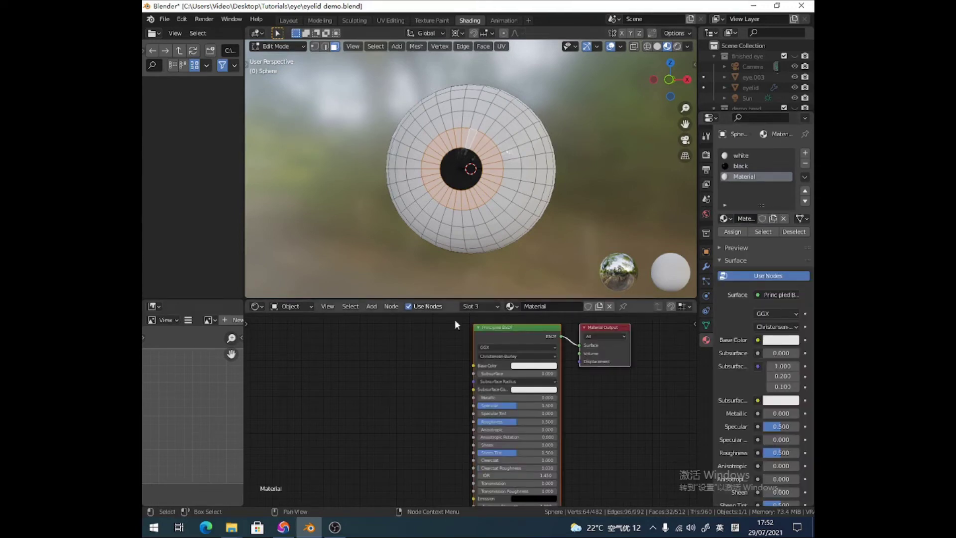
pyautogui.doubleClick(746, 177)
pyautogui.write('iris')
pyautogui.press('Return')
# Add an Image Texture node with 'blue iris.jpg' and connect its Color to Base Color.
pyautogui.click(383, 306)
pyautogui.moveTo(372, 306)
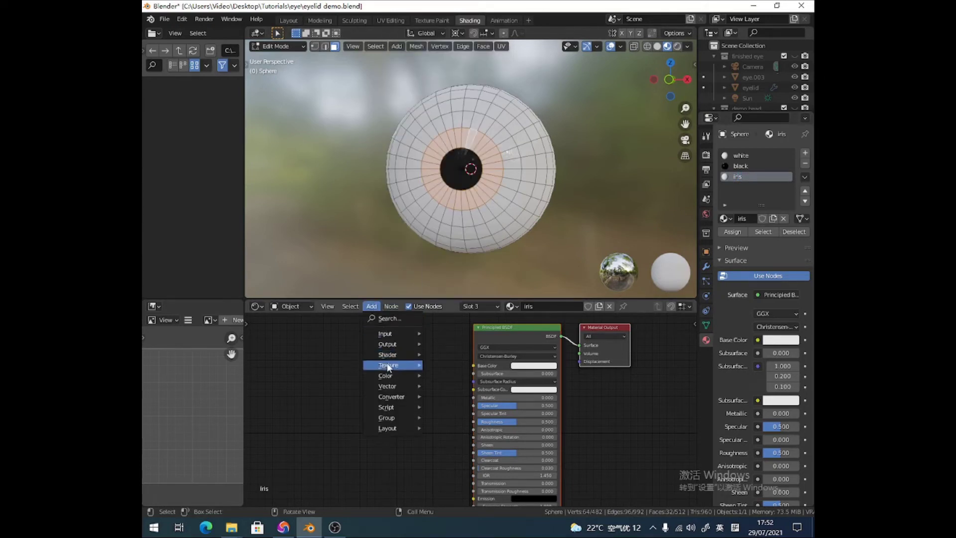
pyautogui.moveTo(391, 365)
pyautogui.click(458, 272)
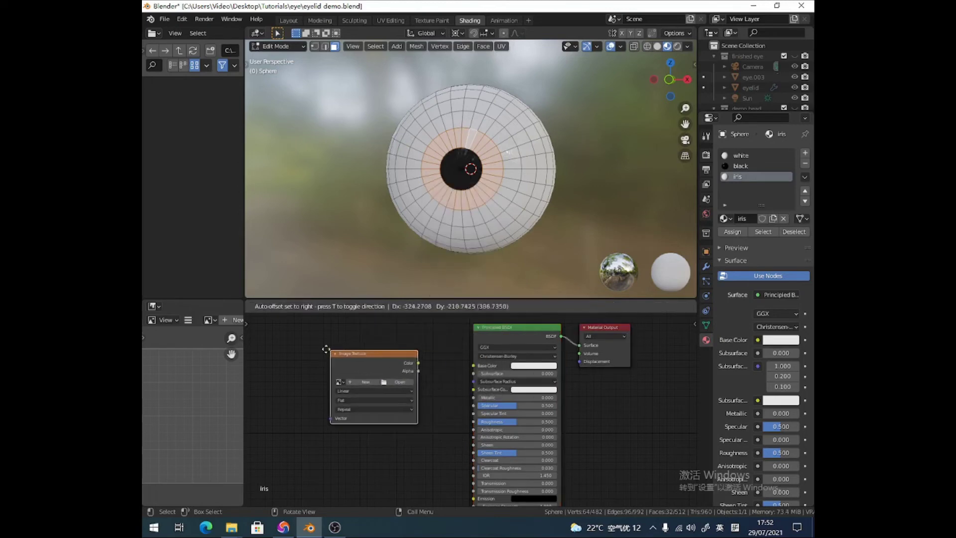
pyautogui.click(394, 381)
pyautogui.click(393, 382)
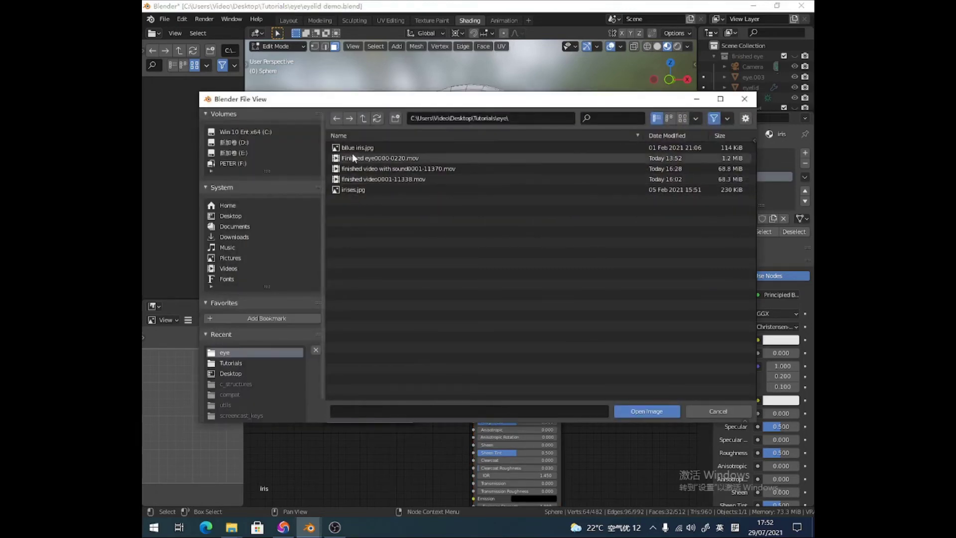
pyautogui.click(351, 148)
pyautogui.click(647, 411)
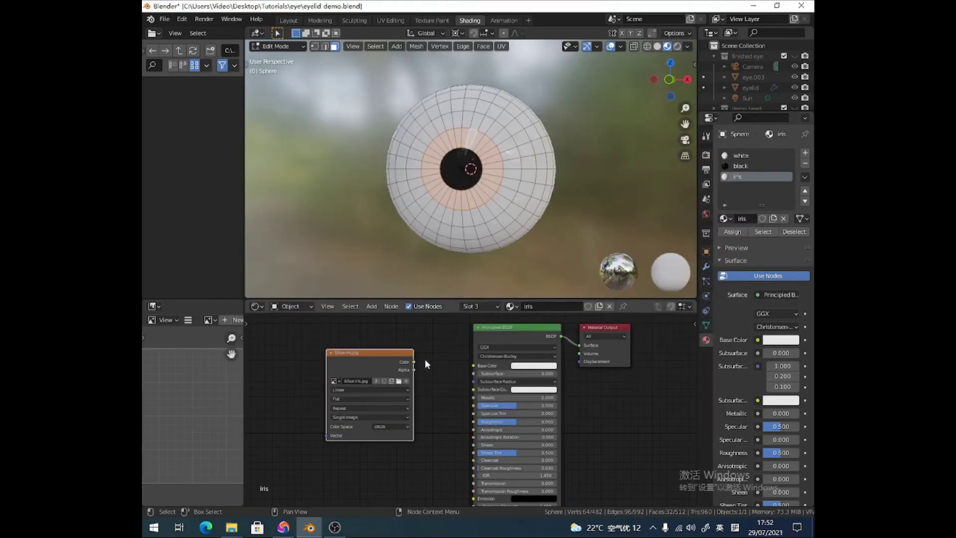
pyautogui.moveTo(414, 362); pyautogui.dragTo(475, 368)
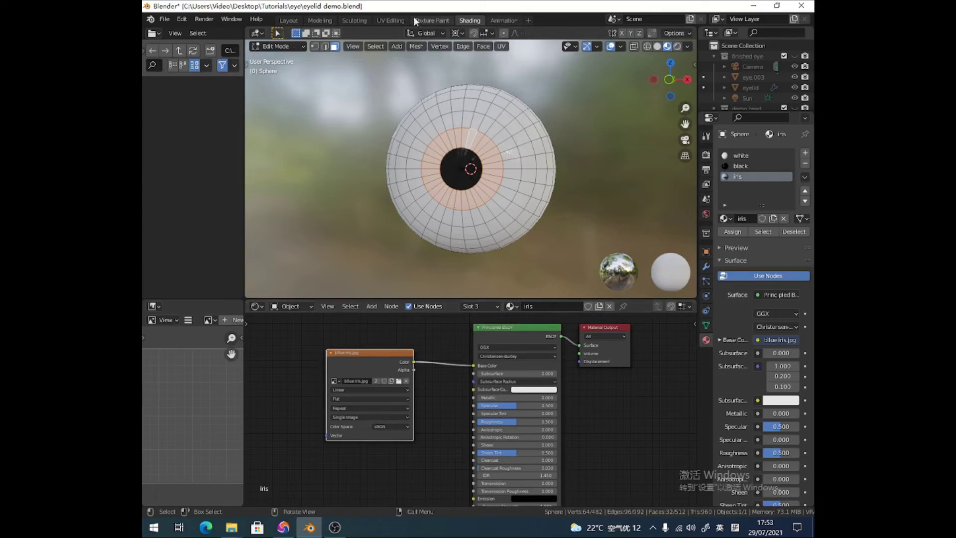
# In the UV Editing workspace, clear the selection and select the face ring around the pupil.
pyautogui.click(396, 19)
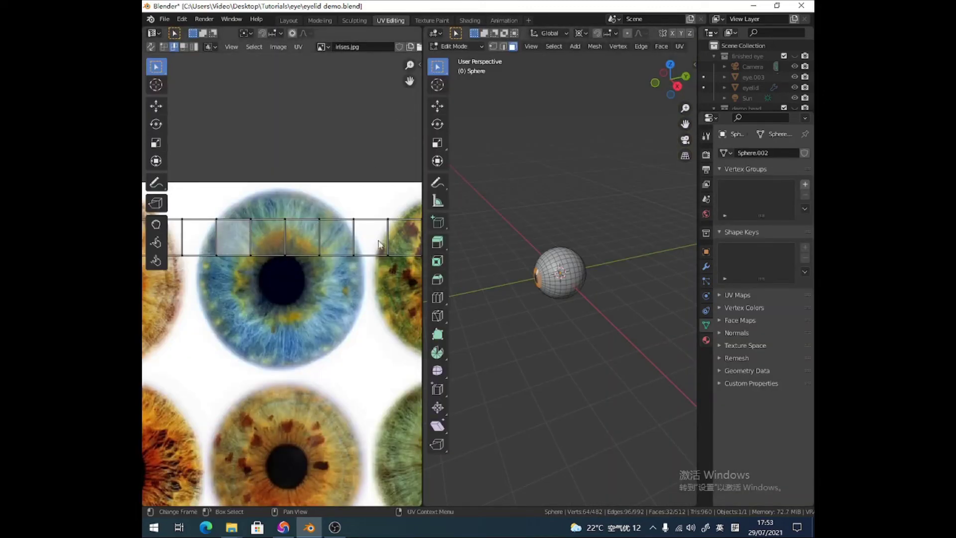
pyautogui.scroll(-4, 337, 234)
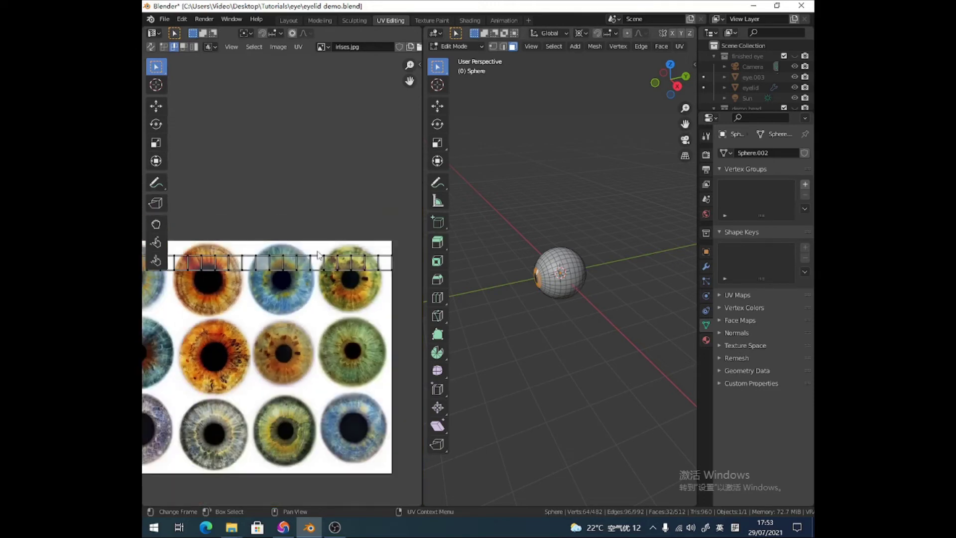
pyautogui.moveTo(507, 251); pyautogui.dragTo(574, 203, button='middle')
pyautogui.scroll(5, 550, 224)
pyautogui.hotkey('alt', 'a')
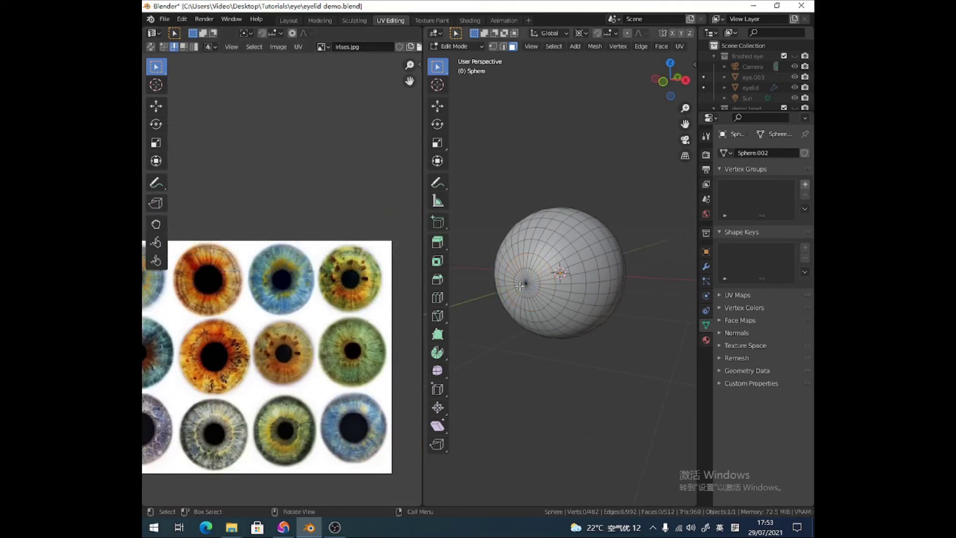
pyautogui.keyDown('alt'); pyautogui.click(535, 263); pyautogui.keyUp('alt')
# Switch to Material Preview shading and unwrap the selected iris ring.
pyautogui.scroll(-5, 662, 50)
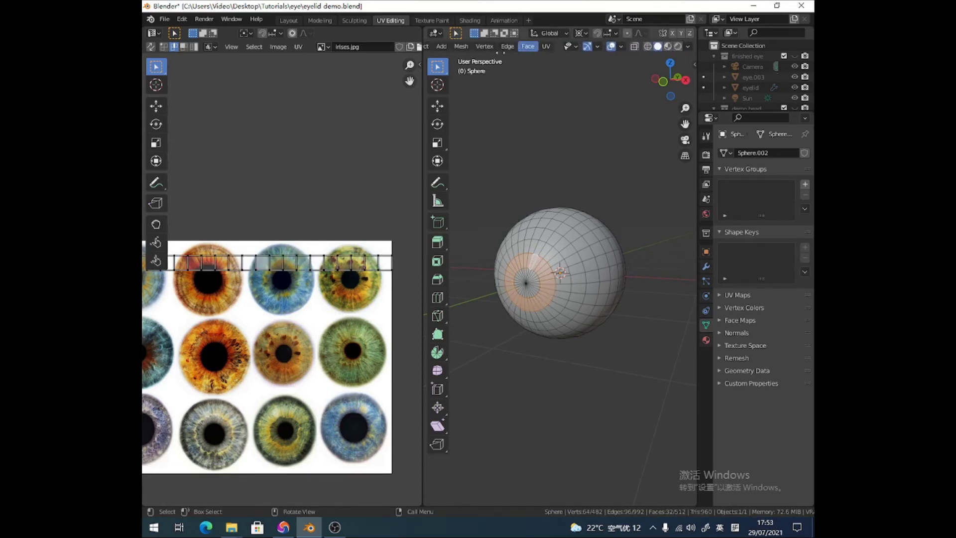
pyautogui.click(667, 47)
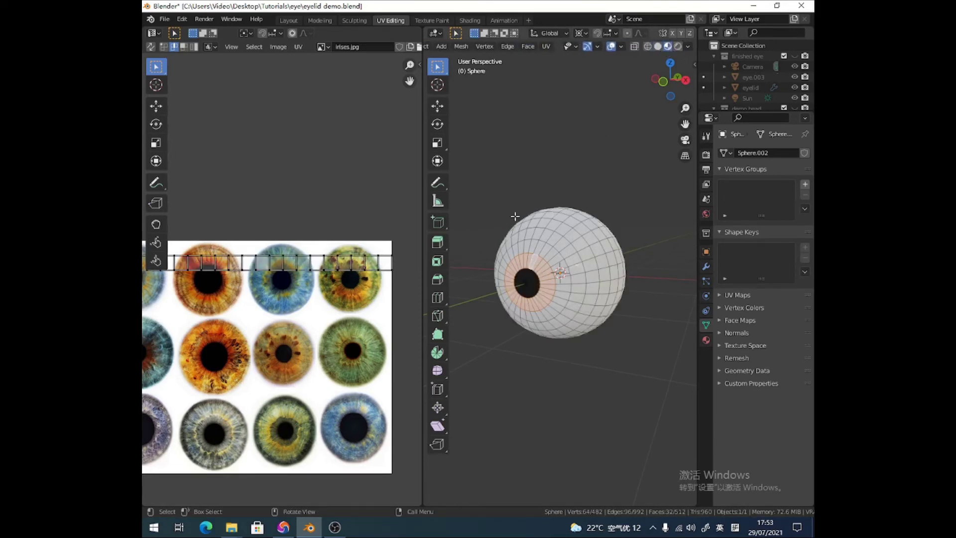
pyautogui.press('u')
pyautogui.click(526, 262)
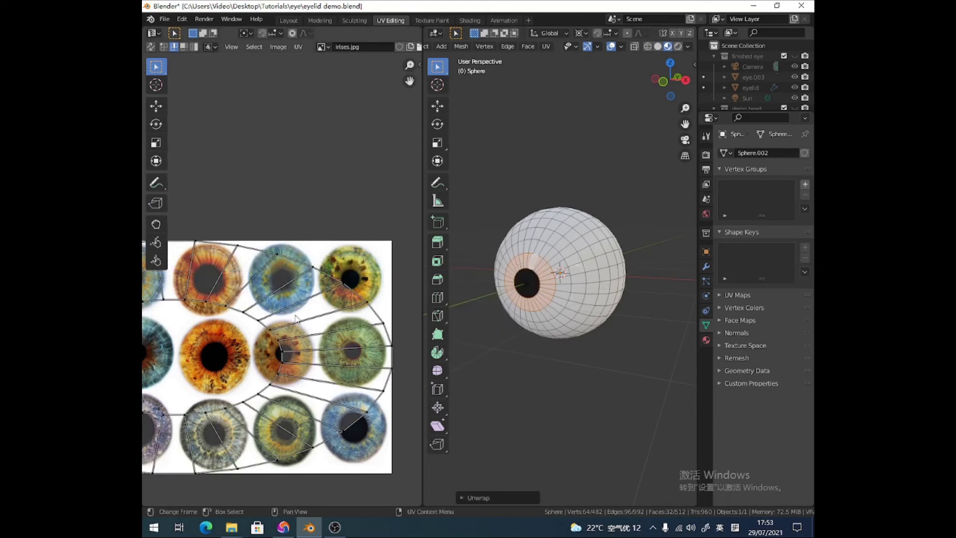
pyautogui.scroll(-1, 296, 318)
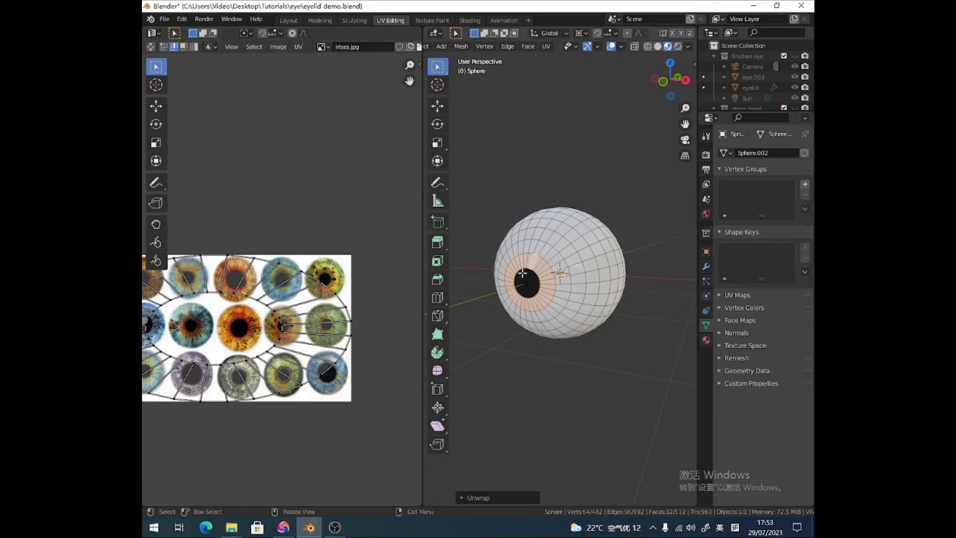
pyautogui.keyDown('ctrl'); pyautogui.hscroll(-4, 283, 318); pyautogui.keyUp('ctrl')
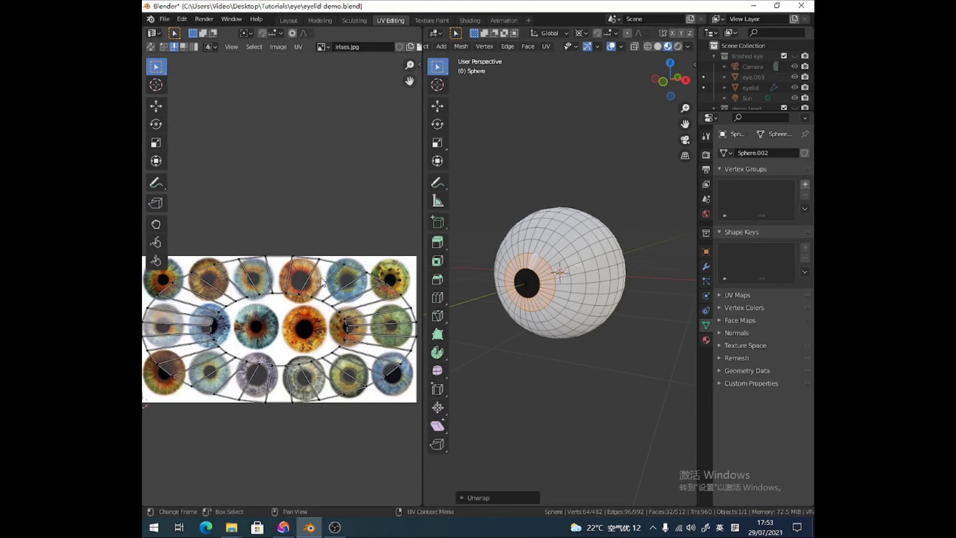
# Show 'blue iris.jpg' in the UV editor, reselect the iris ring and unwrap it again.
pyautogui.click(327, 49)
pyautogui.click(339, 65)
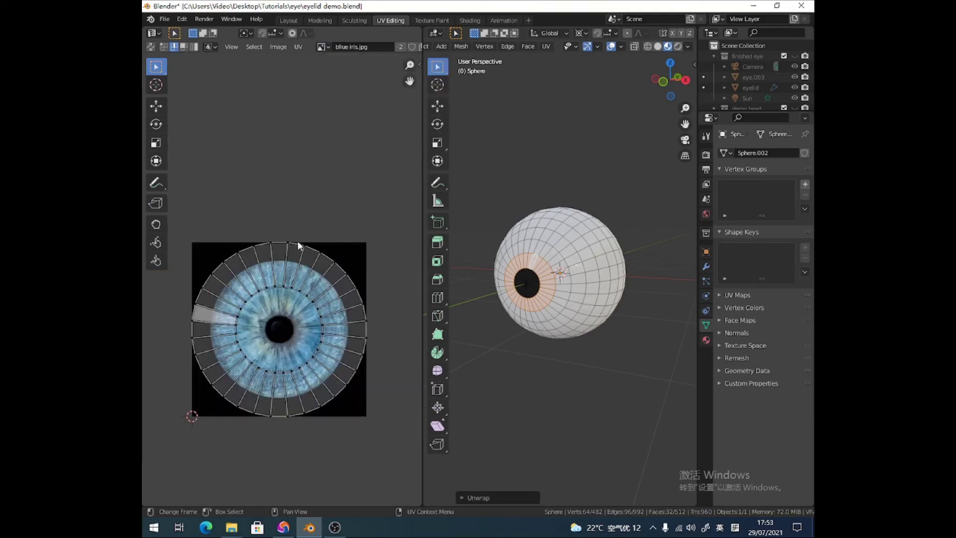
pyautogui.press('a')
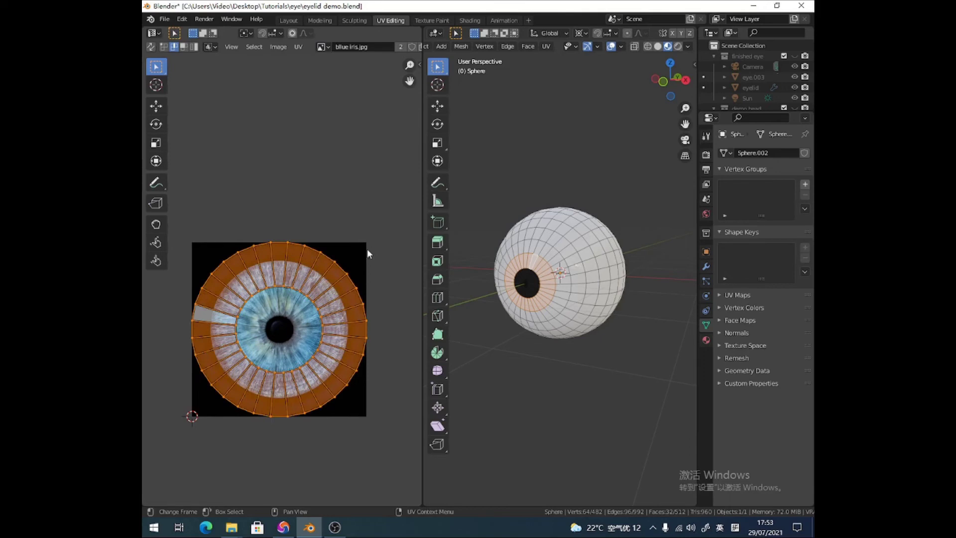
pyautogui.click(474, 182)
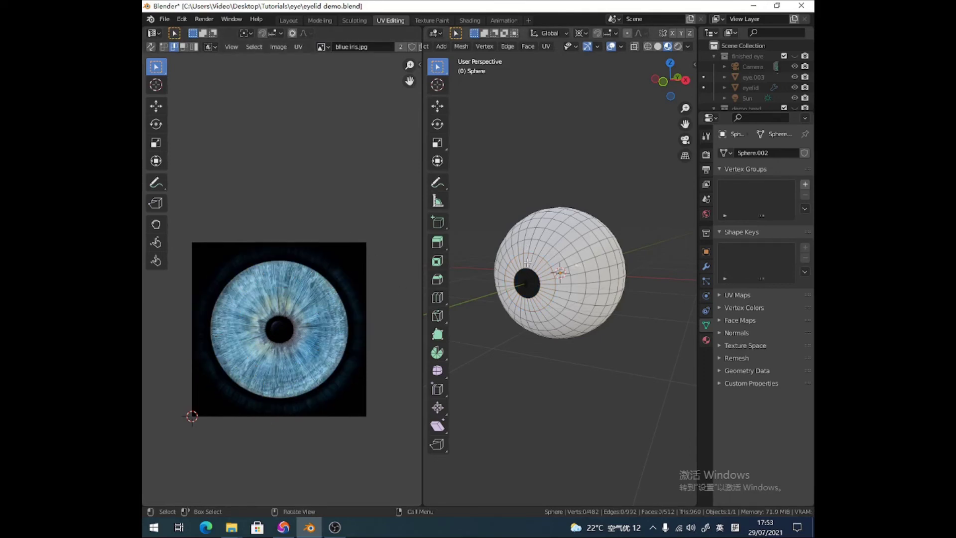
pyautogui.keyDown('alt'); pyautogui.click(518, 260); pyautogui.keyUp('alt')
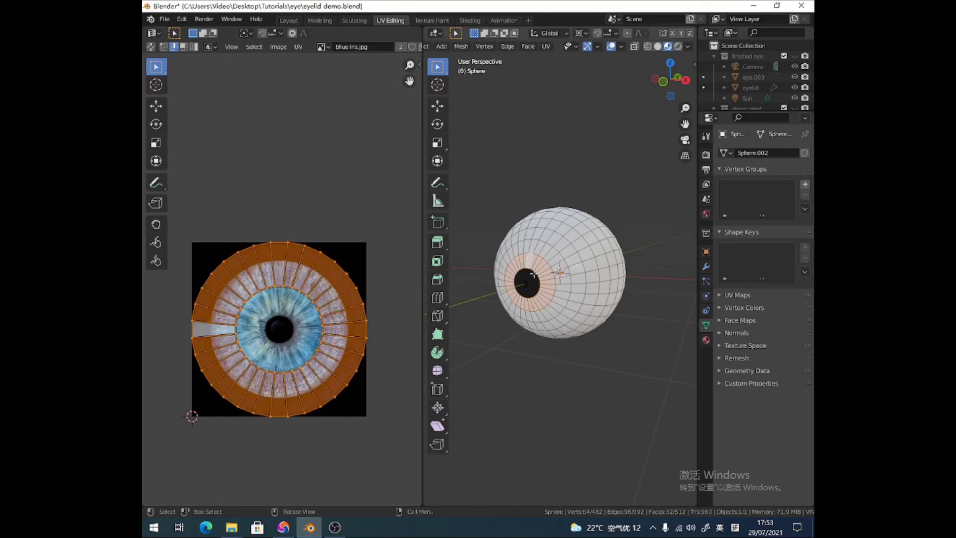
pyautogui.press('u')
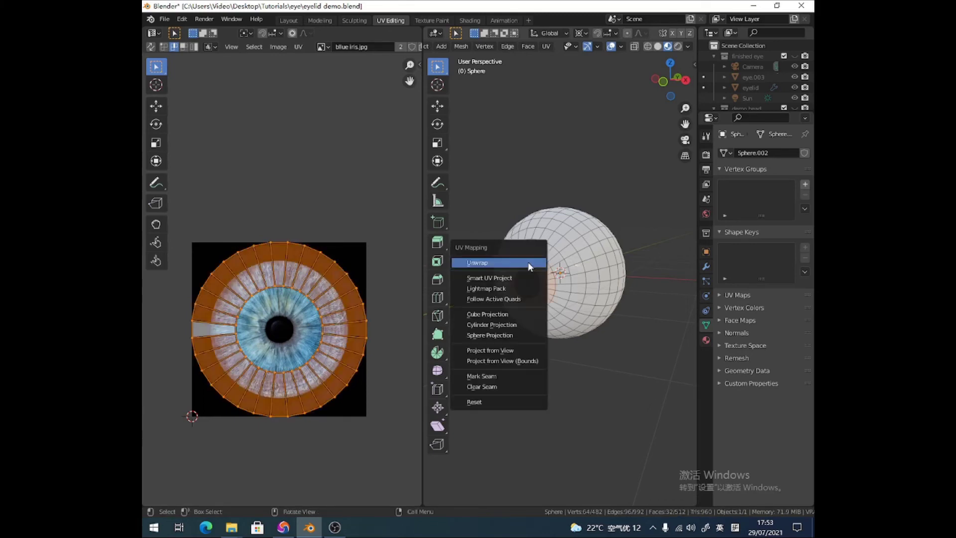
pyautogui.click(526, 259)
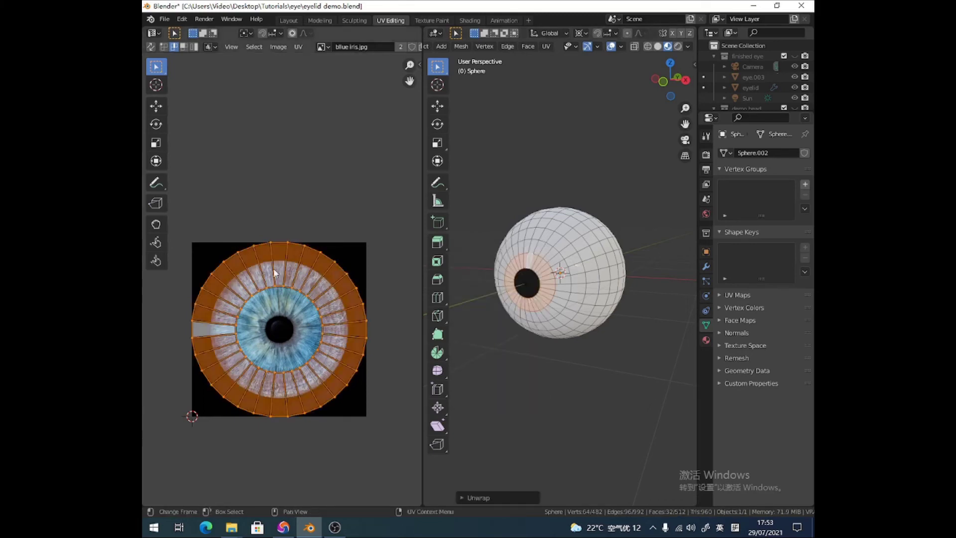
# Select the linked UV ring and scale it down to sit over the blue iris.
pyautogui.click(264, 304)
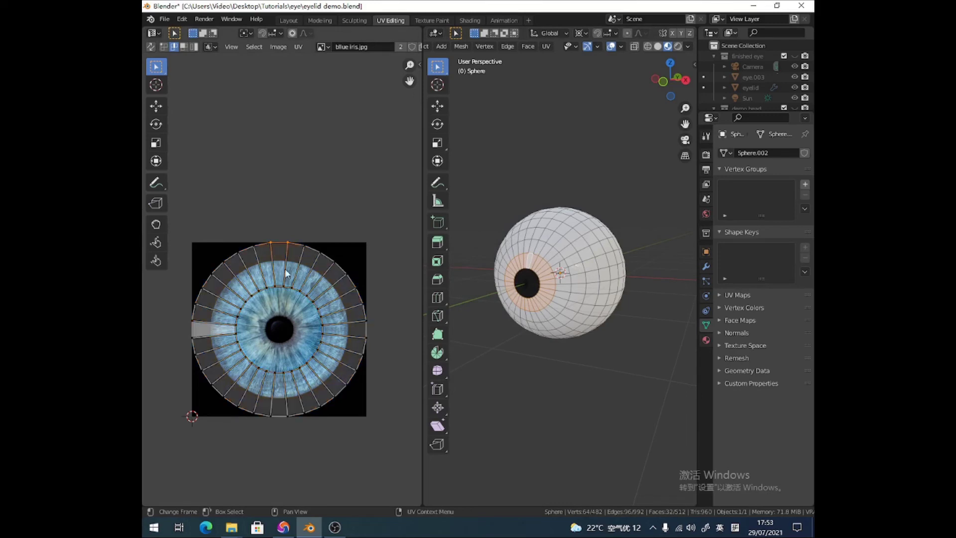
pyautogui.press('a')
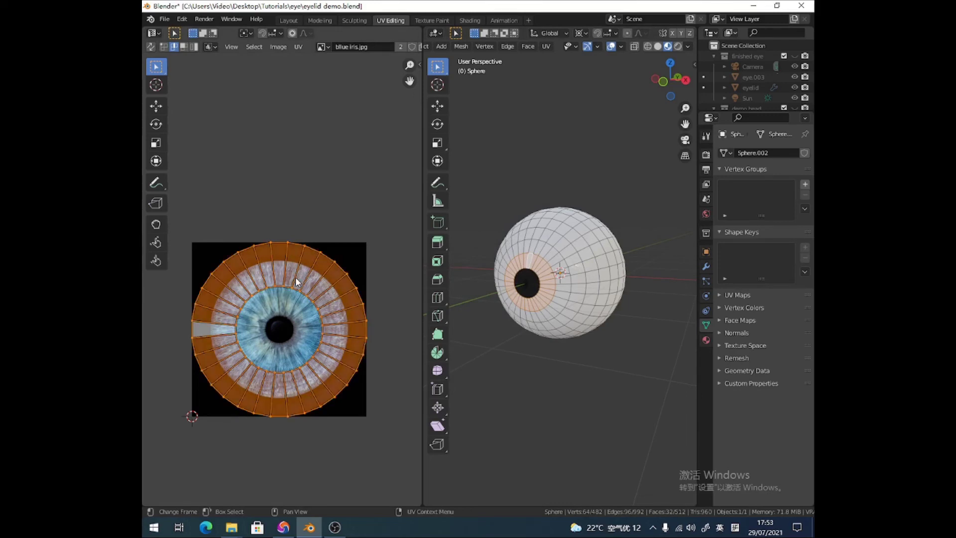
pyautogui.click(306, 251)
pyautogui.press('l')
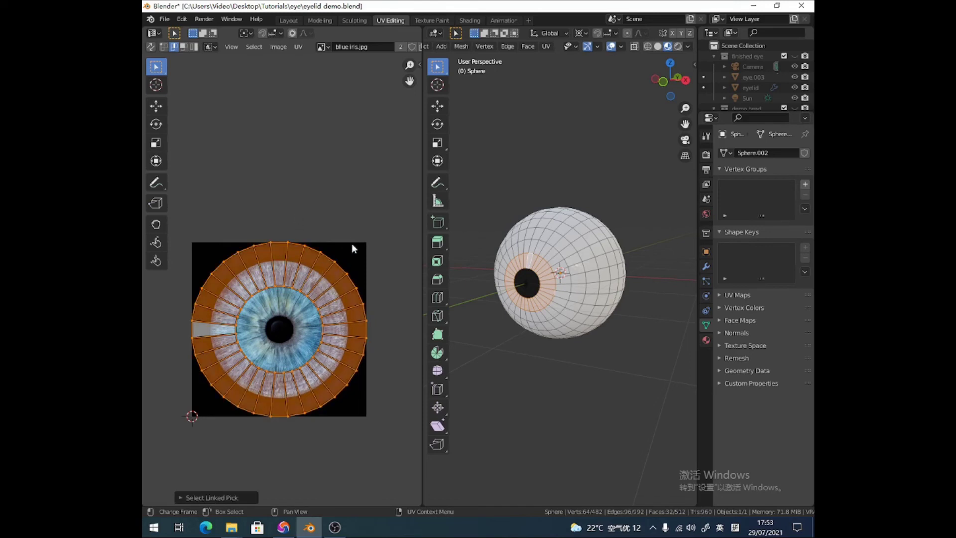
pyautogui.press('s')
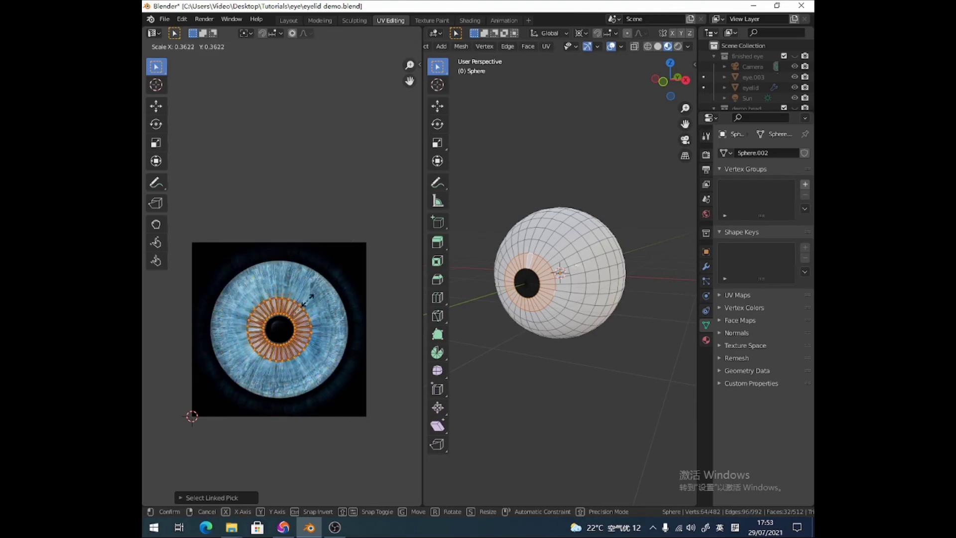
pyautogui.click(298, 306)
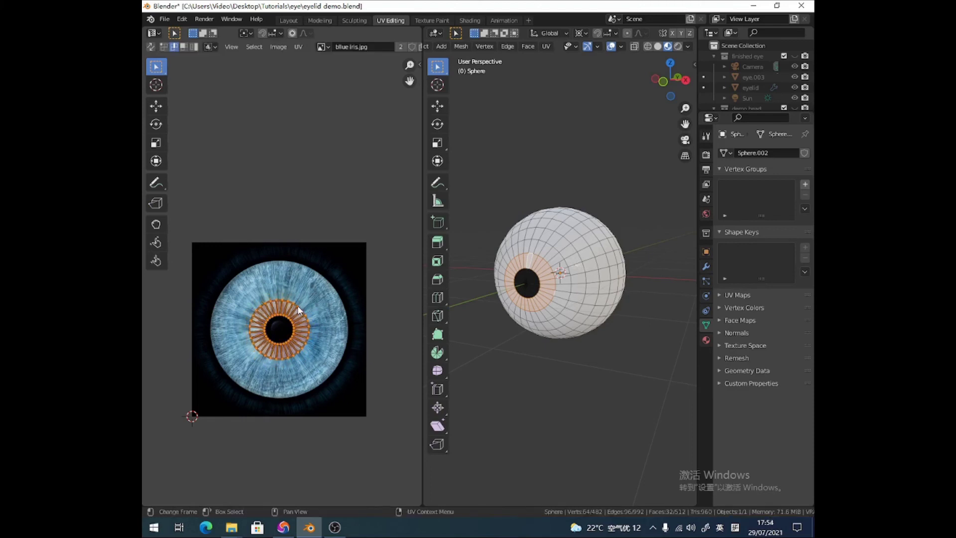
pyautogui.press('s')
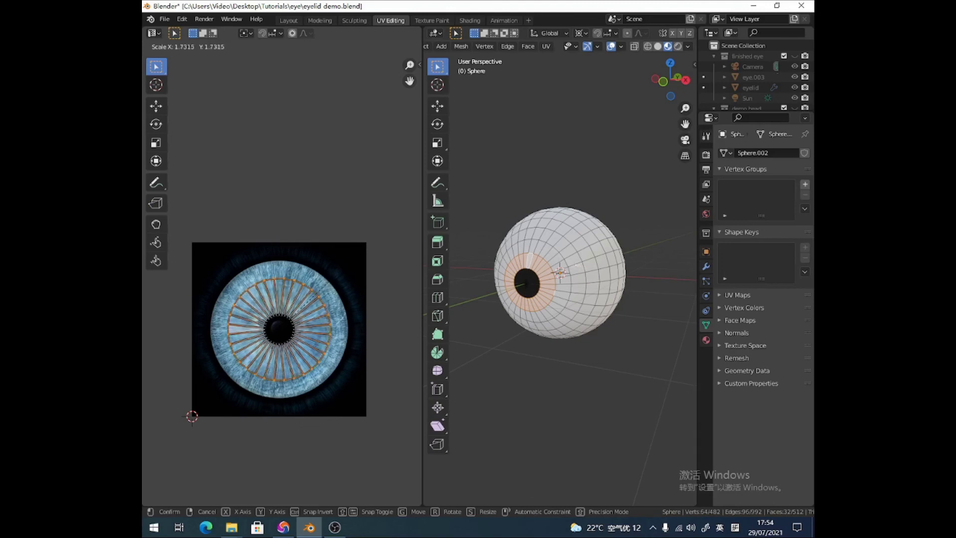
# Assign the iris material to the ring faces around the pupil.
pyautogui.click(376, 235)
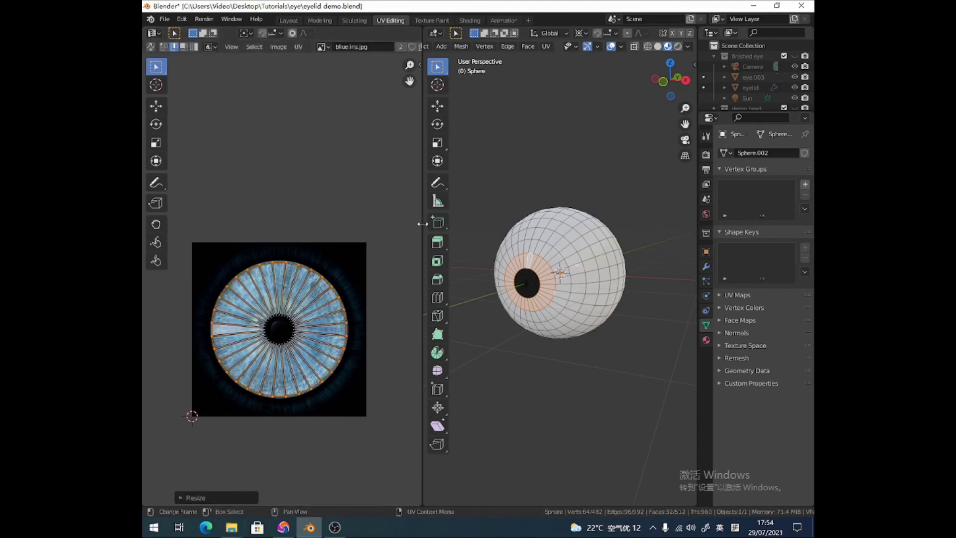
pyautogui.click(706, 340)
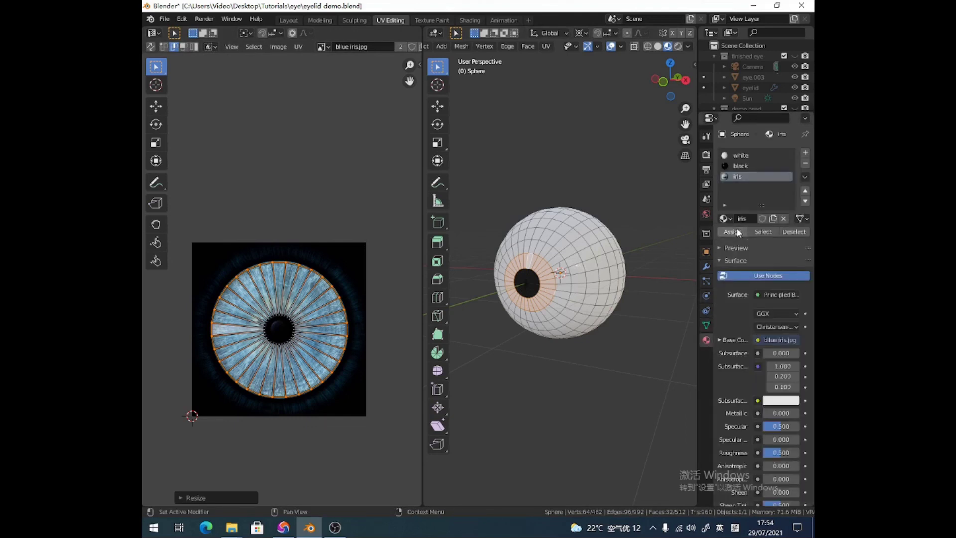
pyautogui.click(736, 232)
pyautogui.moveTo(622, 239); pyautogui.dragTo(662, 239, button='middle')
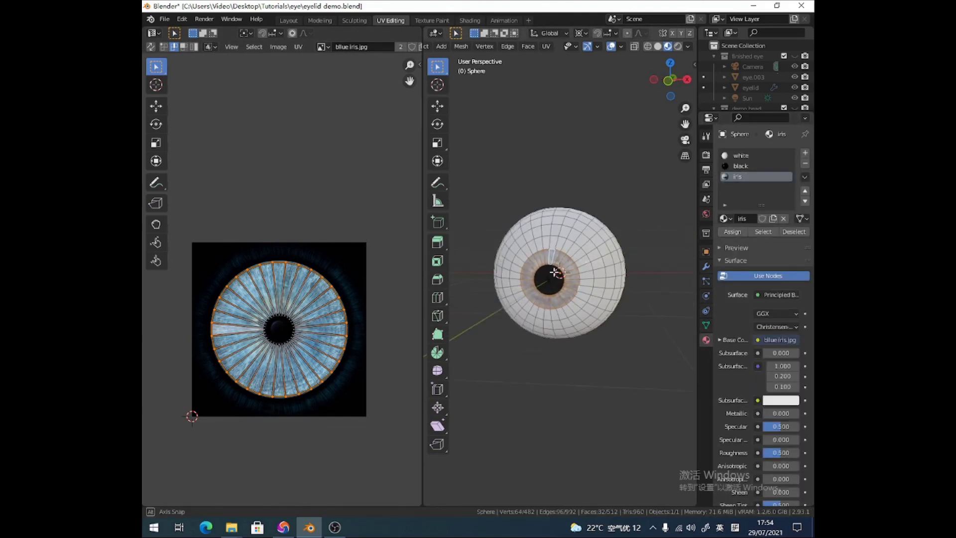
# In the Layout workspace, select the pupil-rim edge loop in Edit Mode and slide it.
pyautogui.click(289, 19)
pyautogui.moveTo(399, 207); pyautogui.dragTo(428, 210, button='middle')
pyautogui.press('Tab')
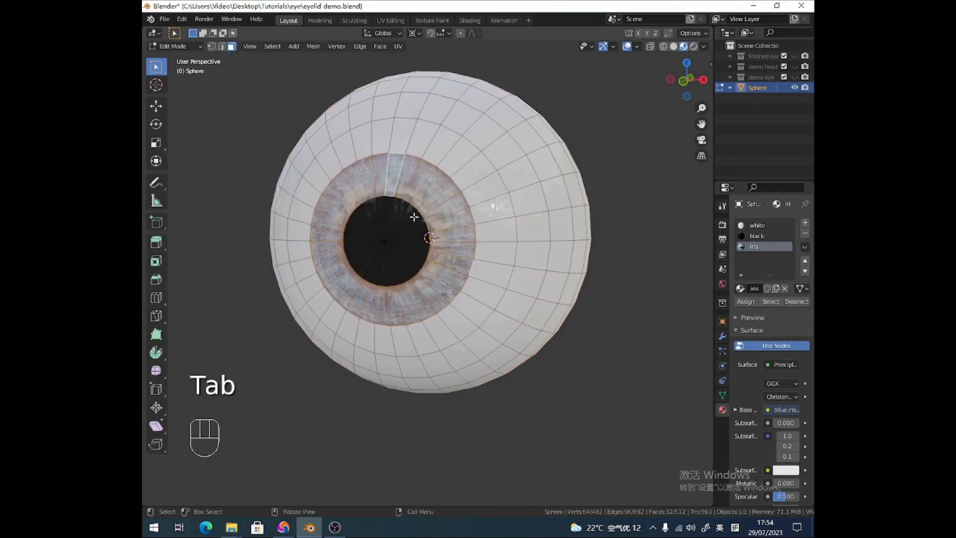
pyautogui.press('2')
pyautogui.keyDown('alt'); pyautogui.click(411, 204); pyautogui.keyUp('alt')
pyautogui.press('g')
pyautogui.press('g')
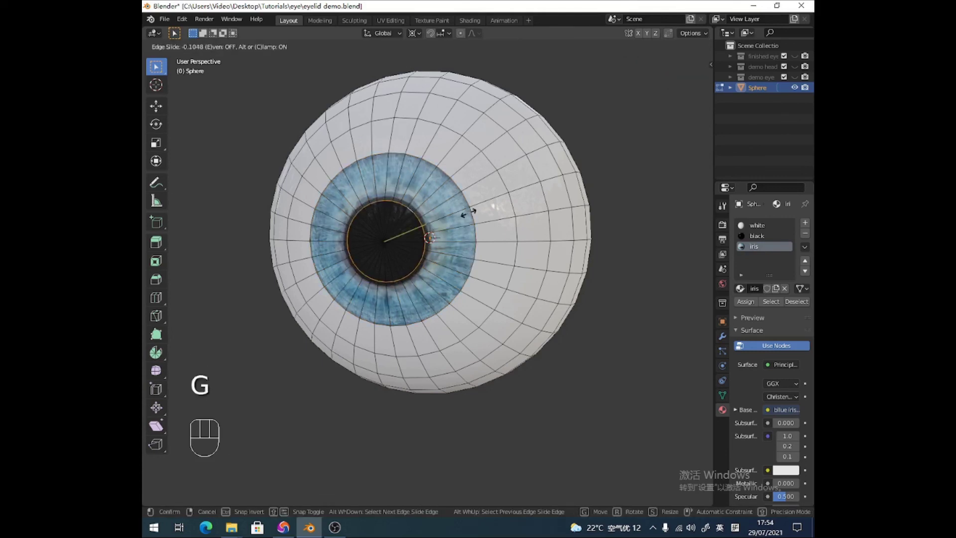
pyautogui.click(473, 211)
# Scale the pupil-rim loop while excluding the Y axis, then return to Object Mode.
pyautogui.press('s')
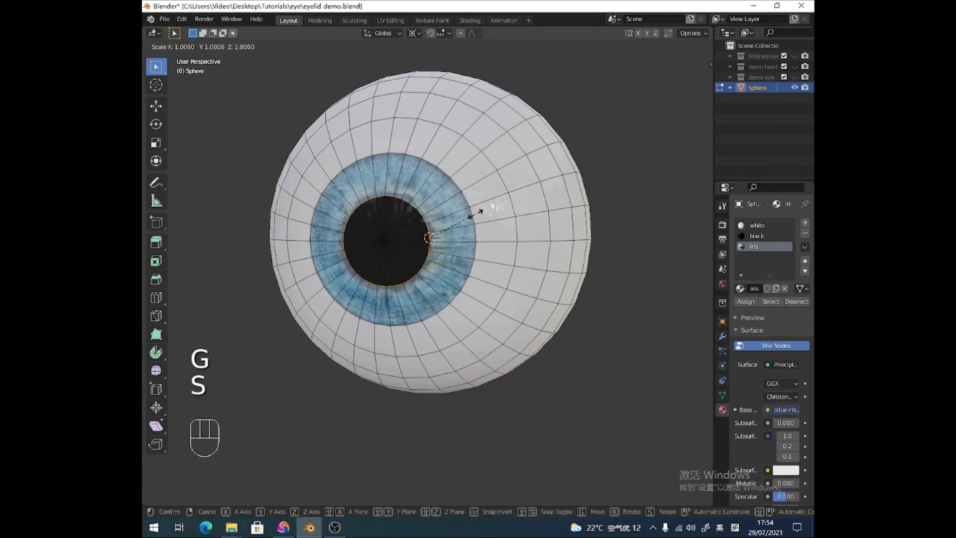
pyautogui.press('shift')
pyautogui.hotkey('shift', 'y')
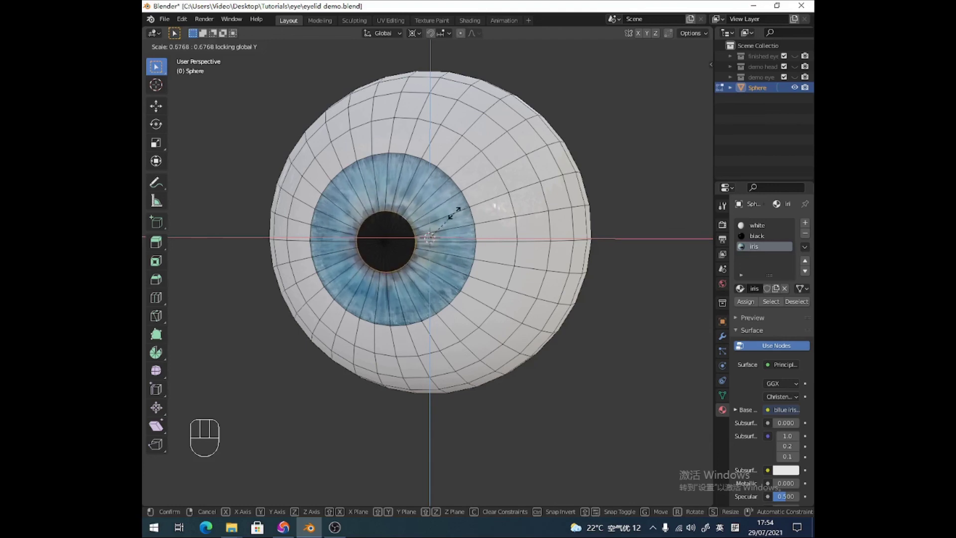
pyautogui.click(455, 213)
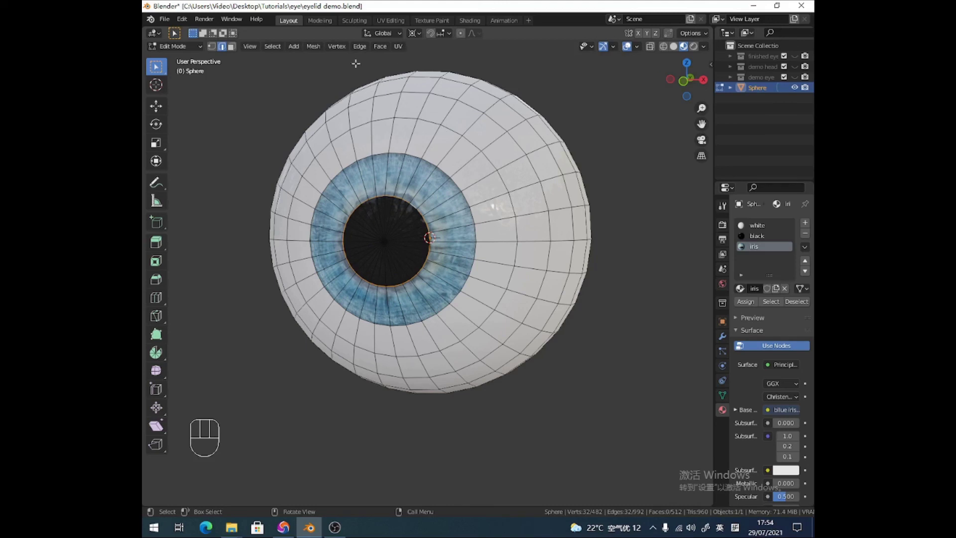
pyautogui.click(192, 48)
pyautogui.click(171, 59)
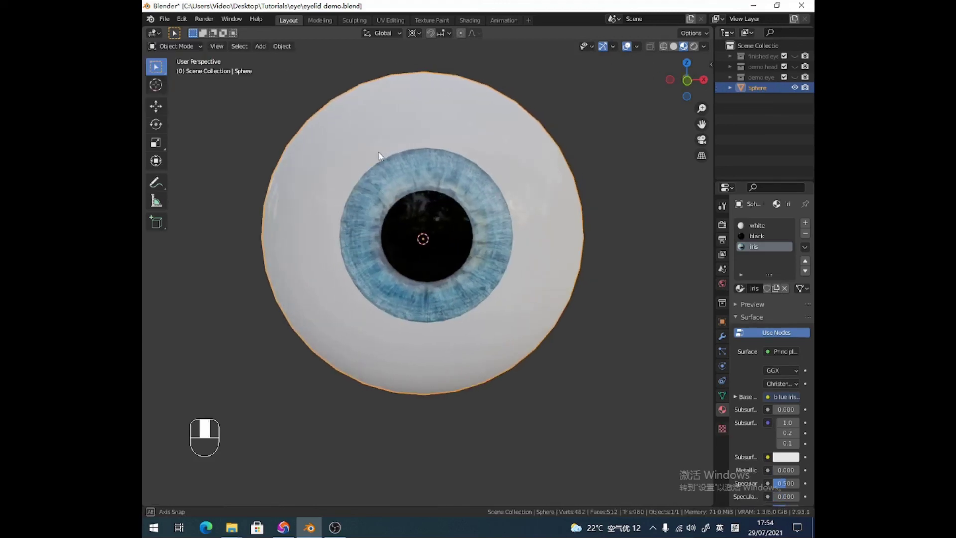